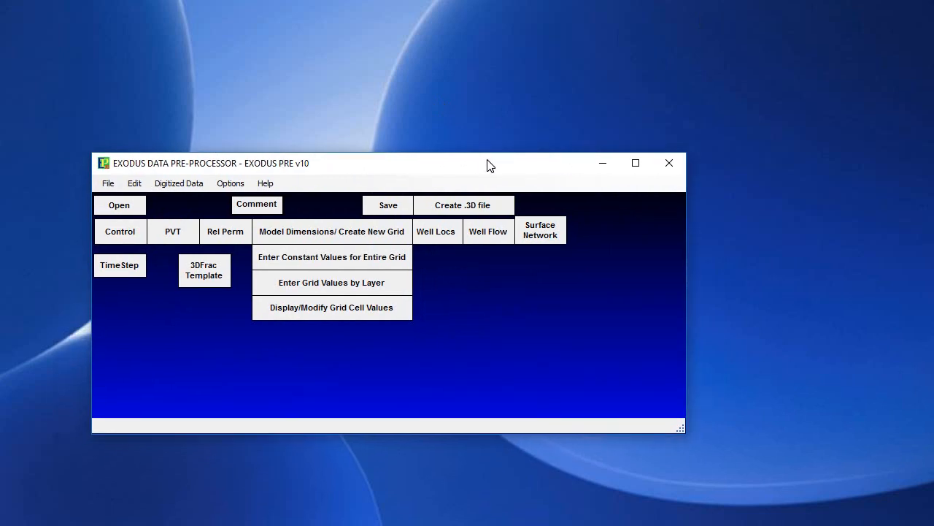
Create a new data file that uses metric units, discarding the existing data
left_click(108, 184)
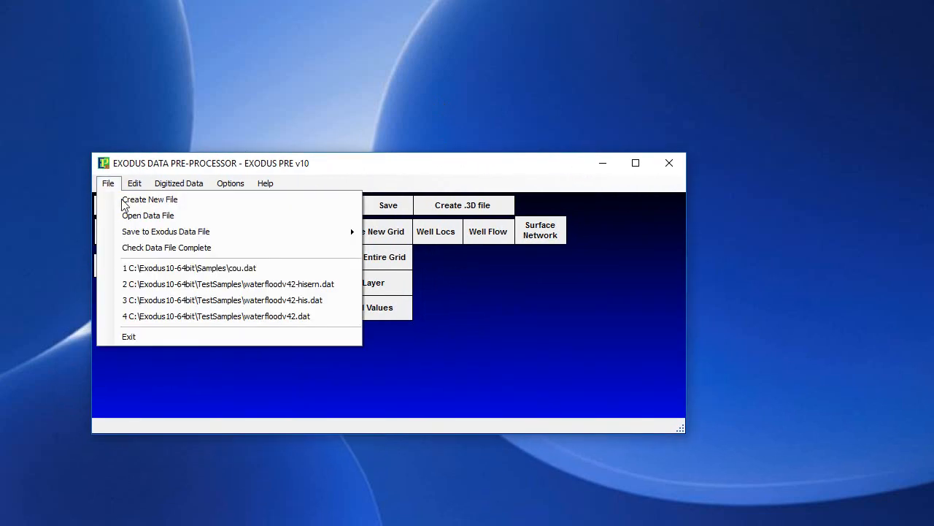
left_click(125, 204)
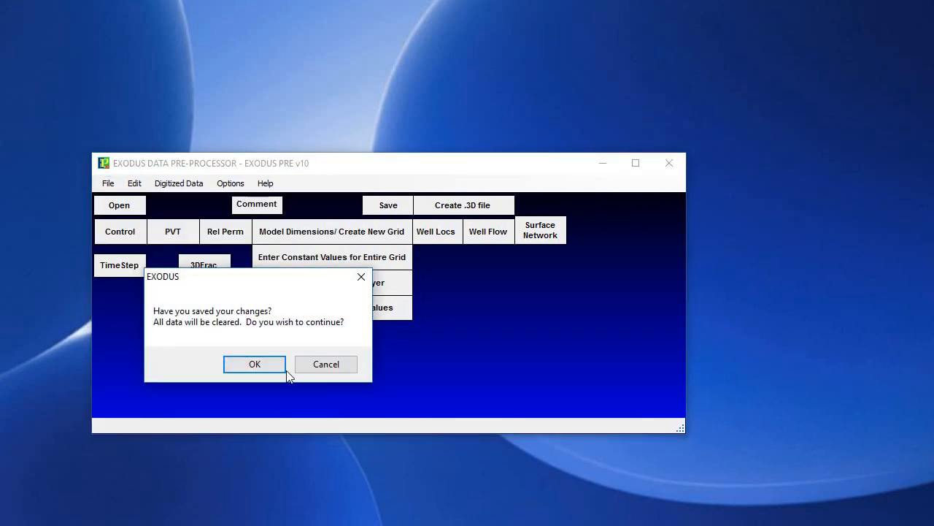
left_click(257, 364)
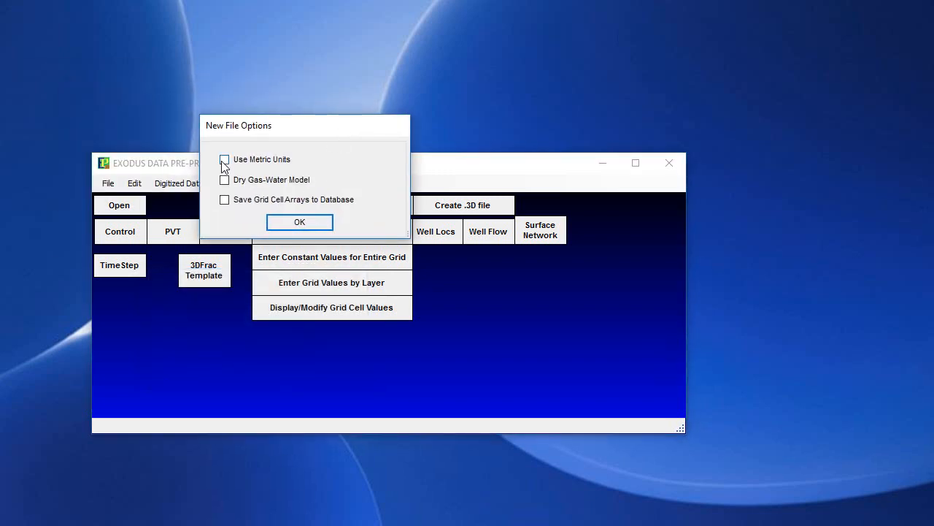
left_click(225, 161)
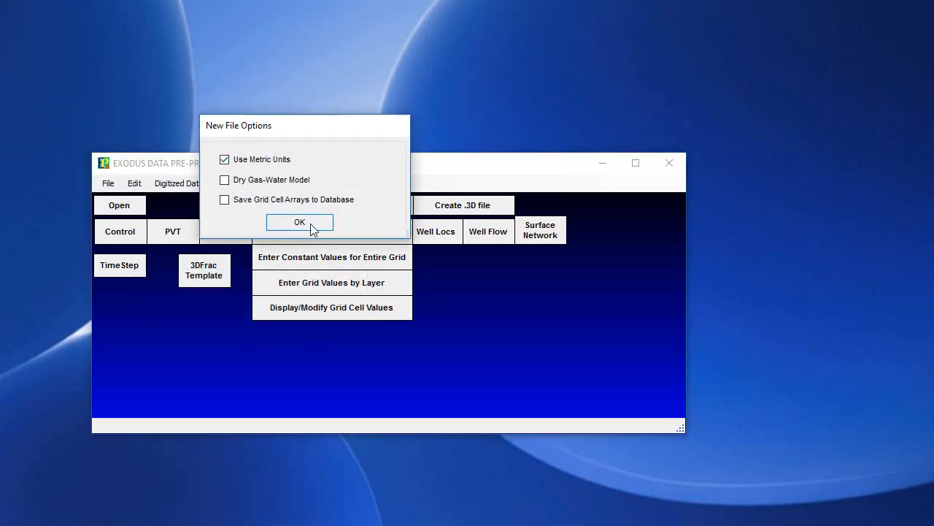
left_click(310, 224)
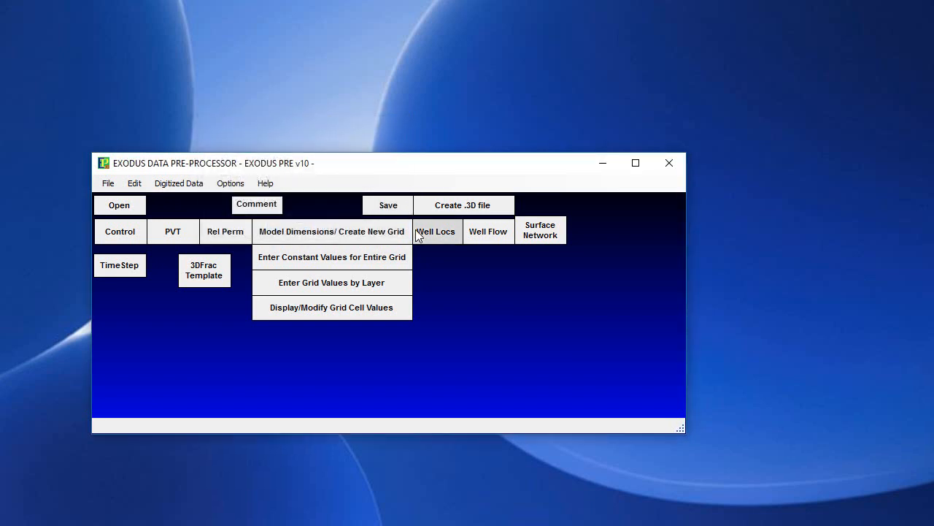
left_click(183, 188)
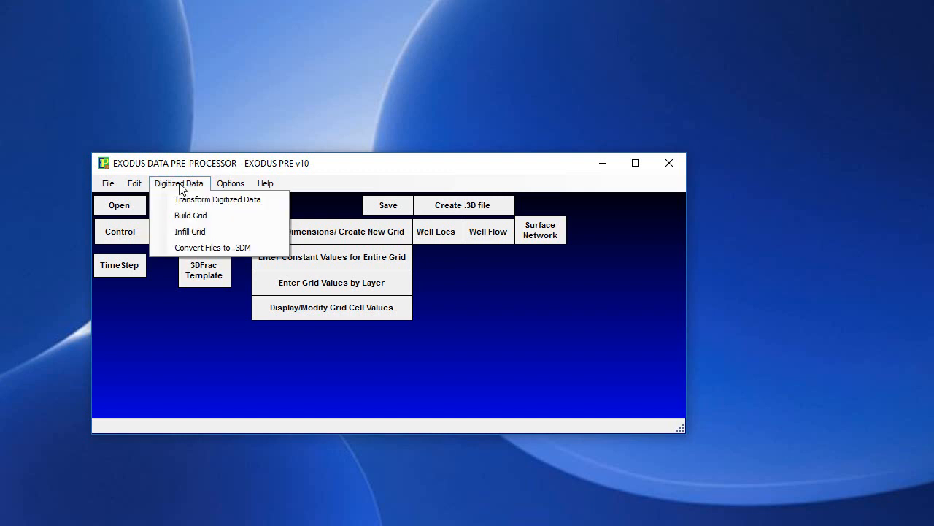
left_click(252, 200)
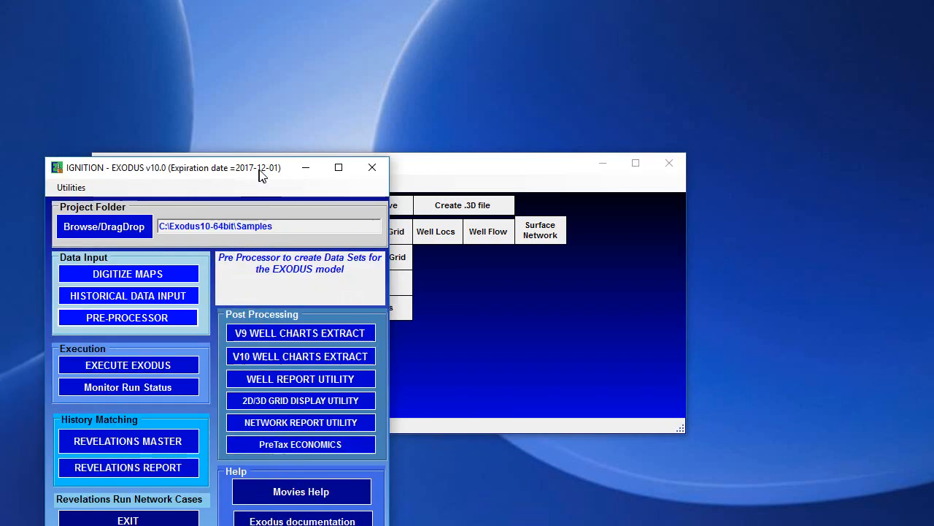
left_click_drag(268, 134, 0, 144)
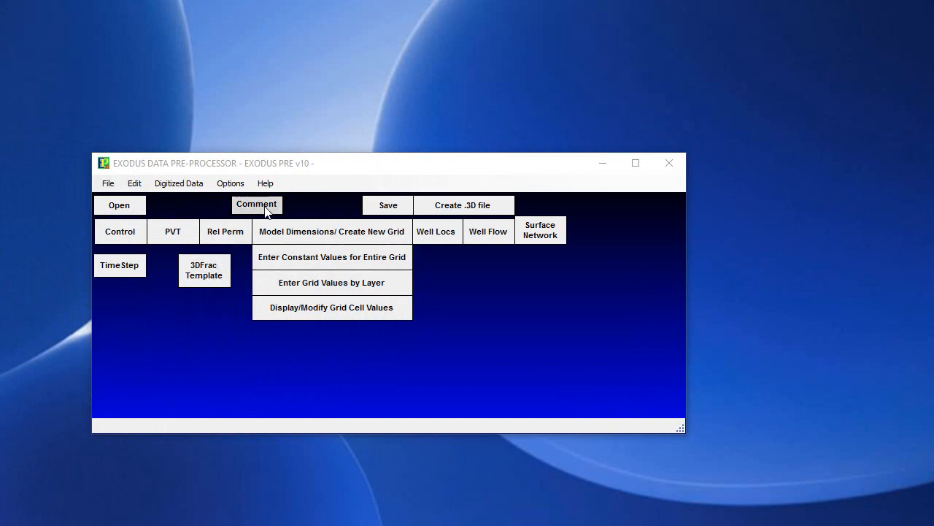
left_click(189, 182)
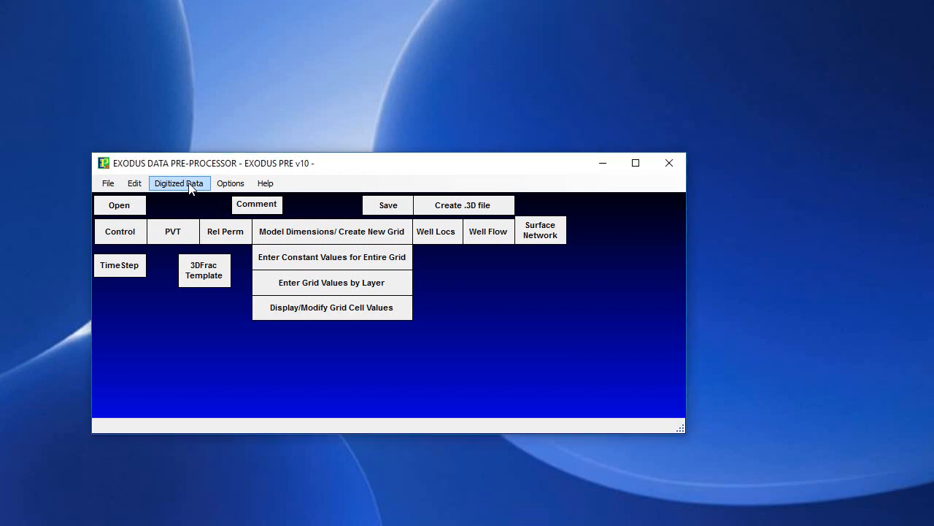
Load COUWELL.DIG, COUDZC01.DIG and COUTDE01.DIG from the Samples folder as the digitized files to transform
left_click(189, 186)
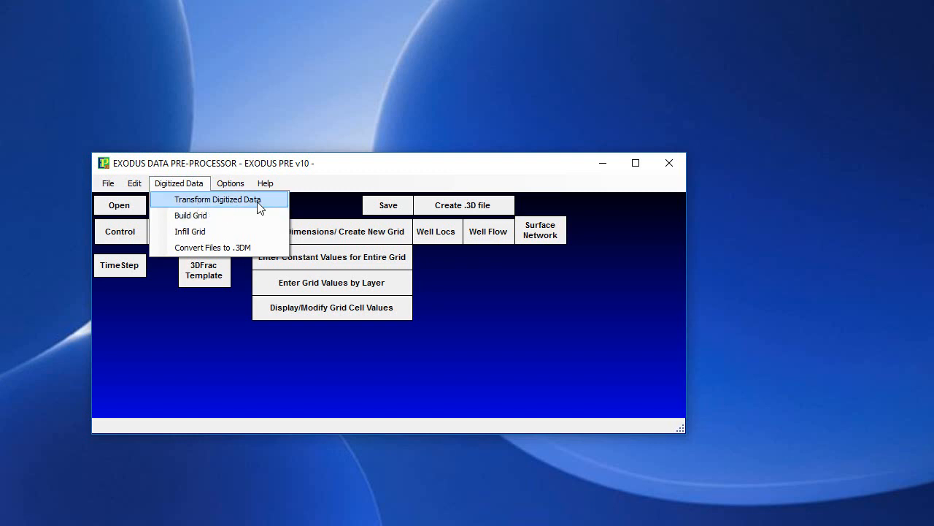
left_click(197, 202)
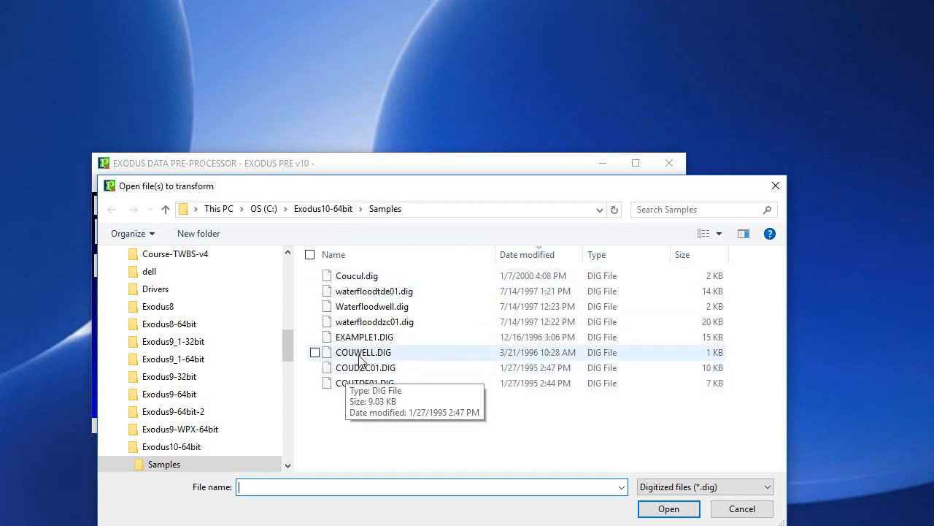
left_click(368, 390)
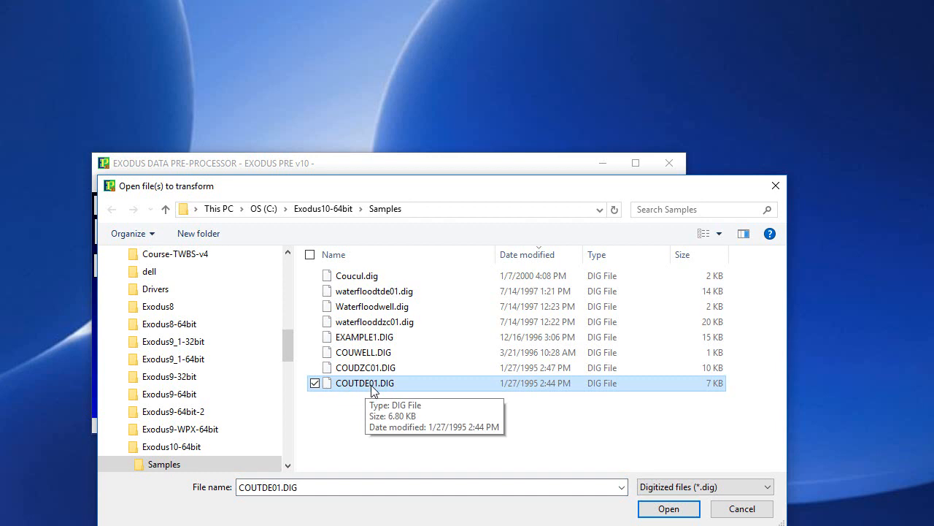
left_click(358, 372)
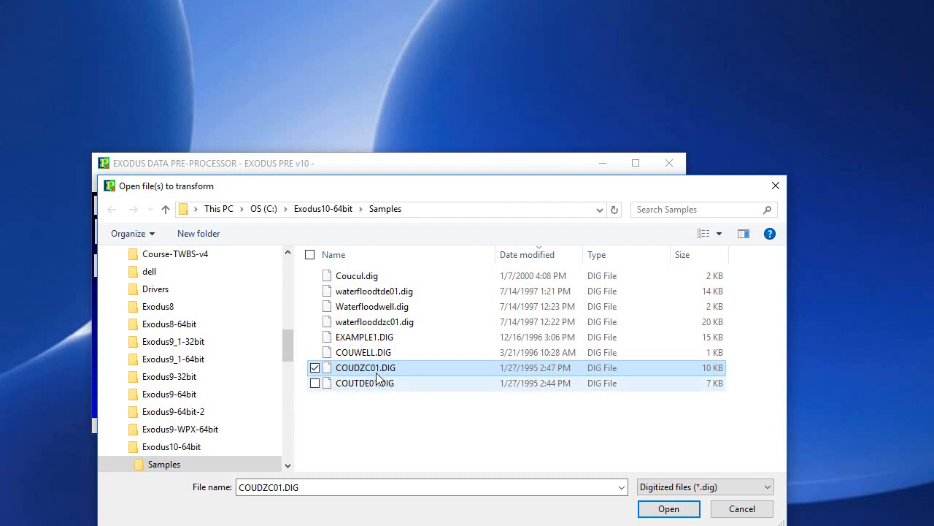
left_click(363, 357)
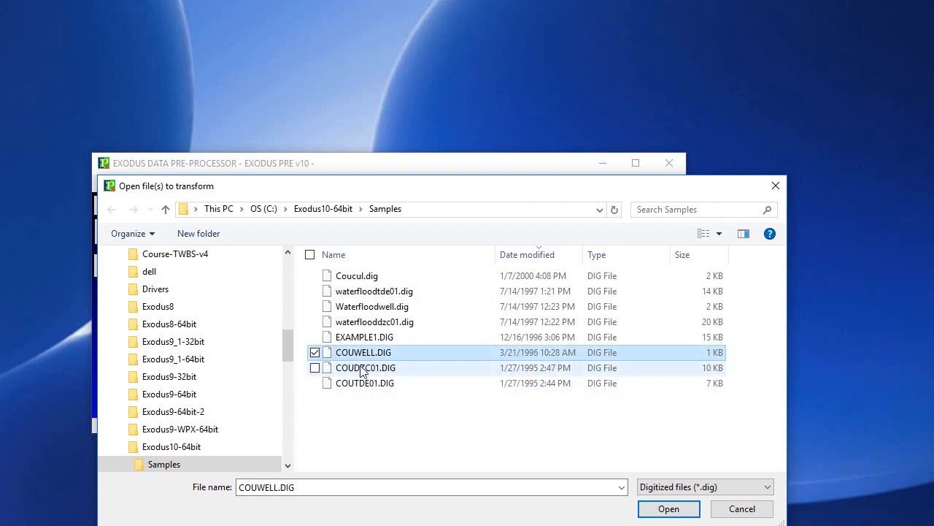
left_click(354, 387, "shift")
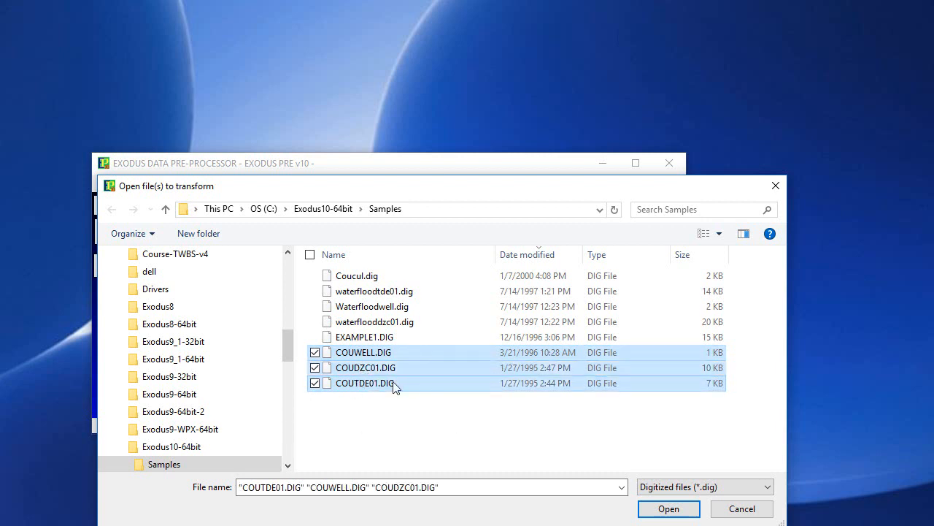
left_click(668, 510)
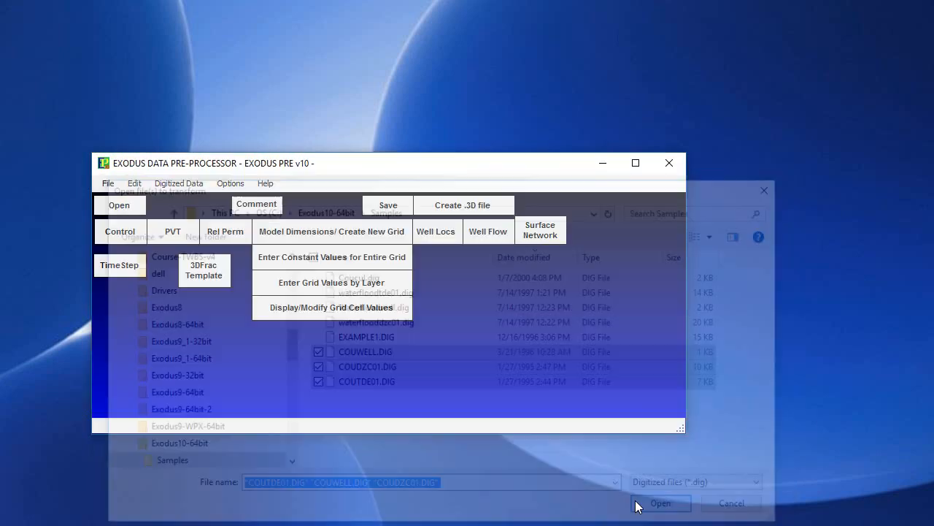
Transform the three loaded digitized files to .GRD format and close the transform window
left_click_drag(119, 52, 445, 198)
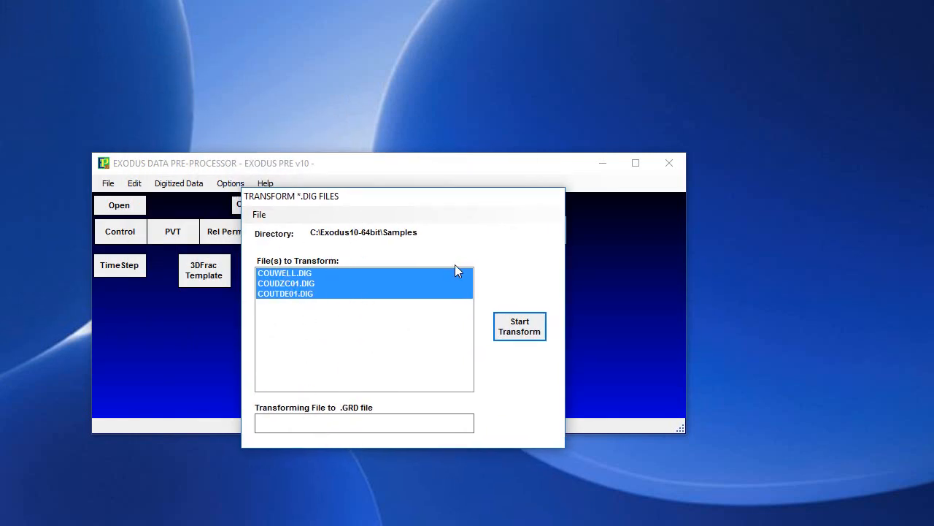
left_click(525, 329)
left_click(261, 215)
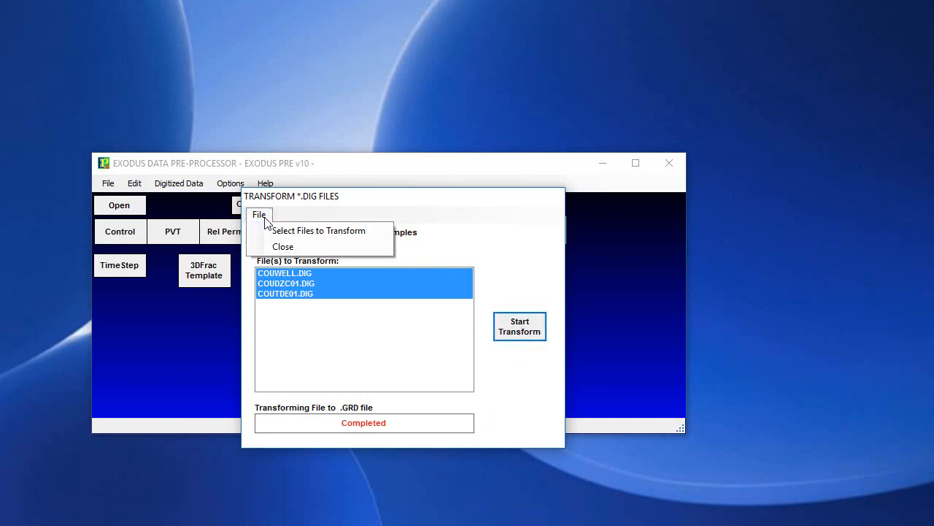
left_click(283, 249)
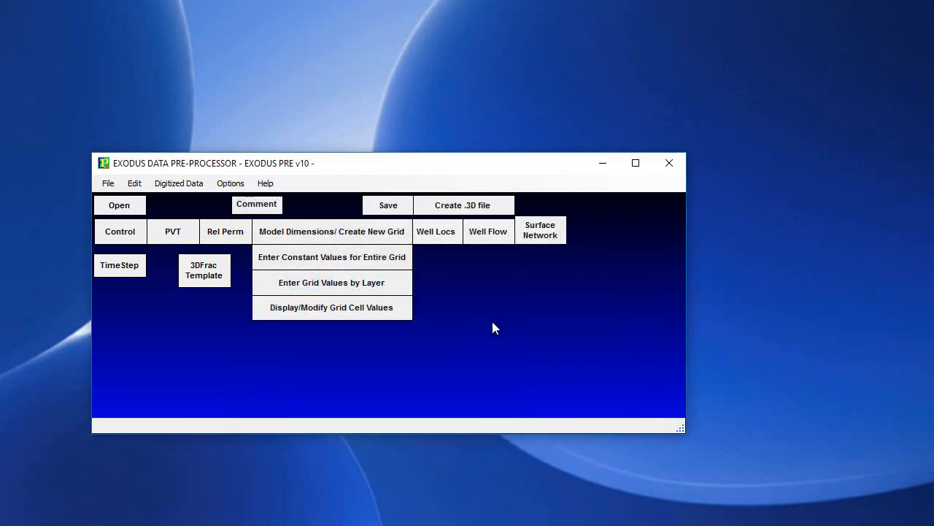
Start building a grid, display the Windig contour file COUDZC01.grd as the map, and enlarge the map window vertically
left_click(185, 184)
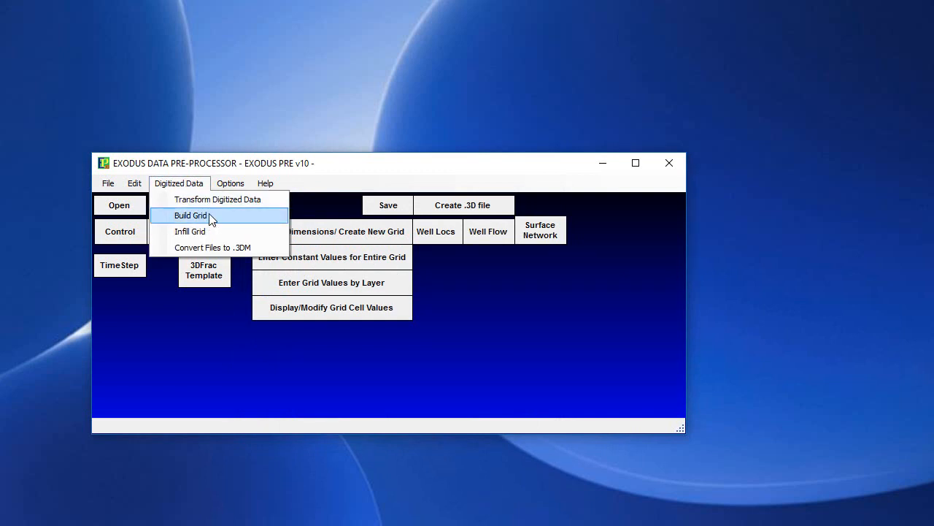
left_click(209, 213)
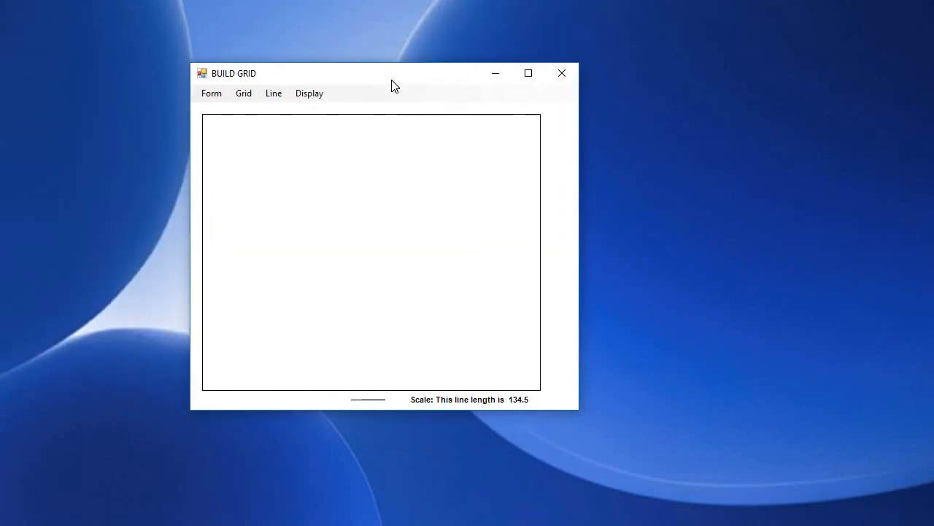
left_click(211, 94)
mouse_move(233, 117)
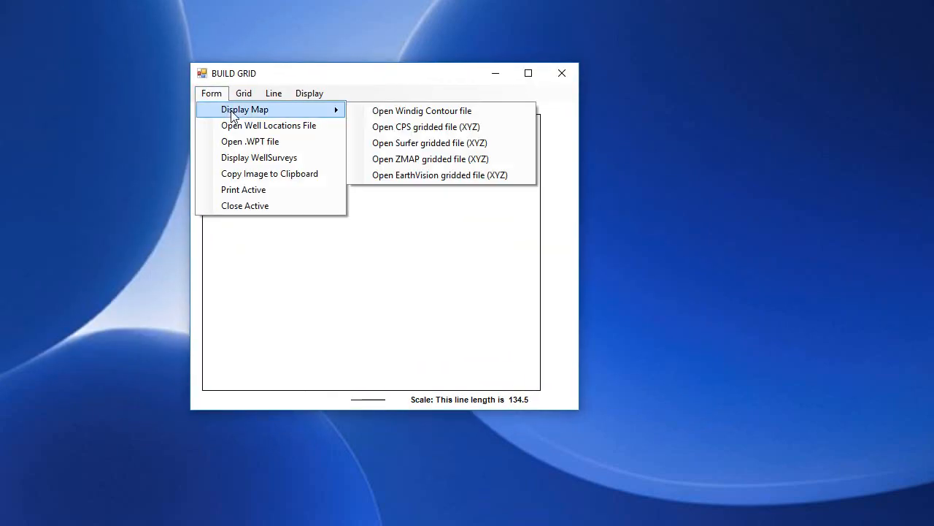
left_click(436, 117)
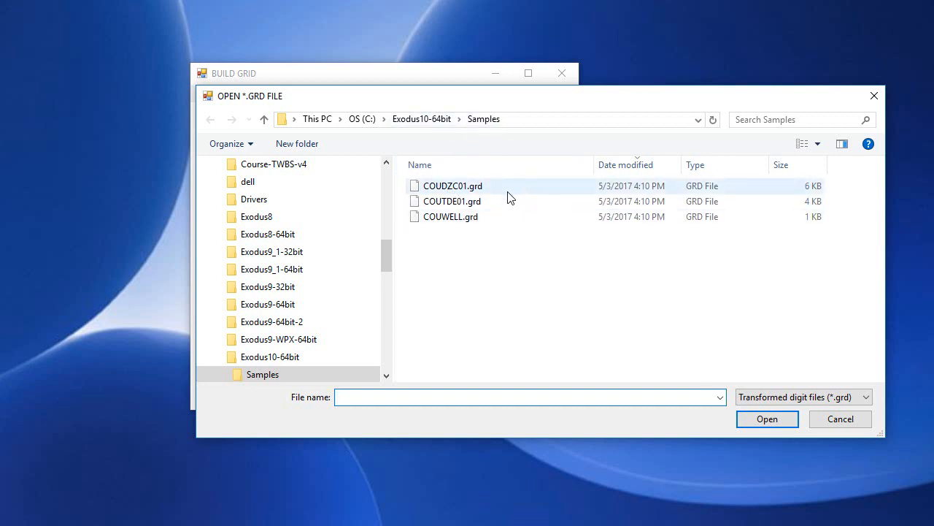
double_click(452, 187)
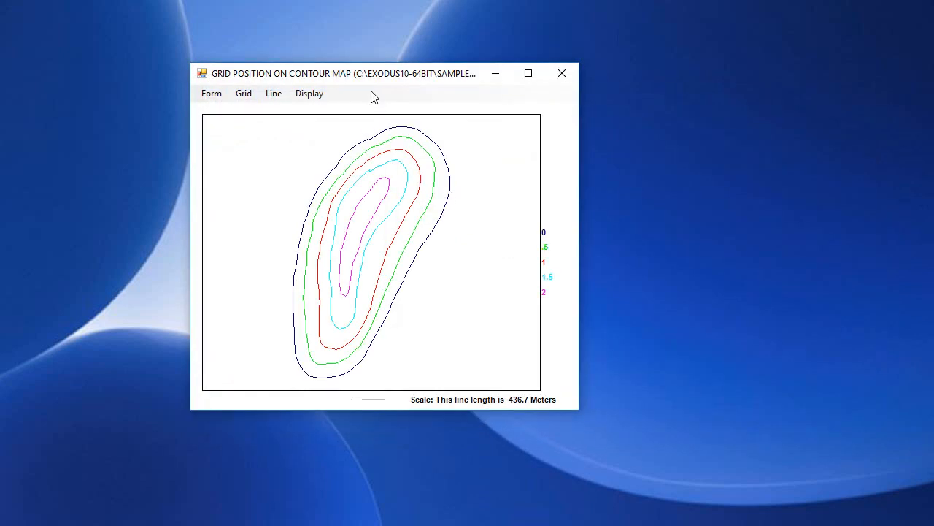
left_click_drag(369, 63, 360, 35)
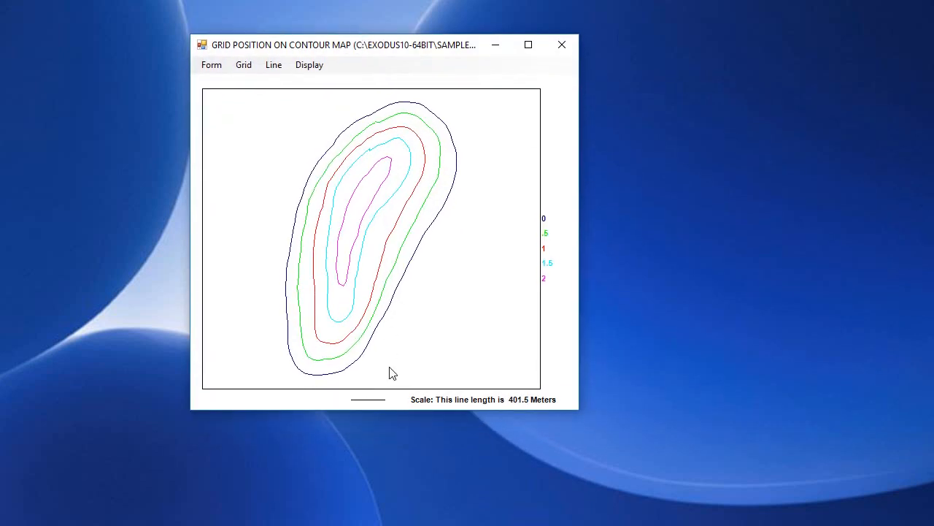
left_click_drag(397, 413, 407, 474)
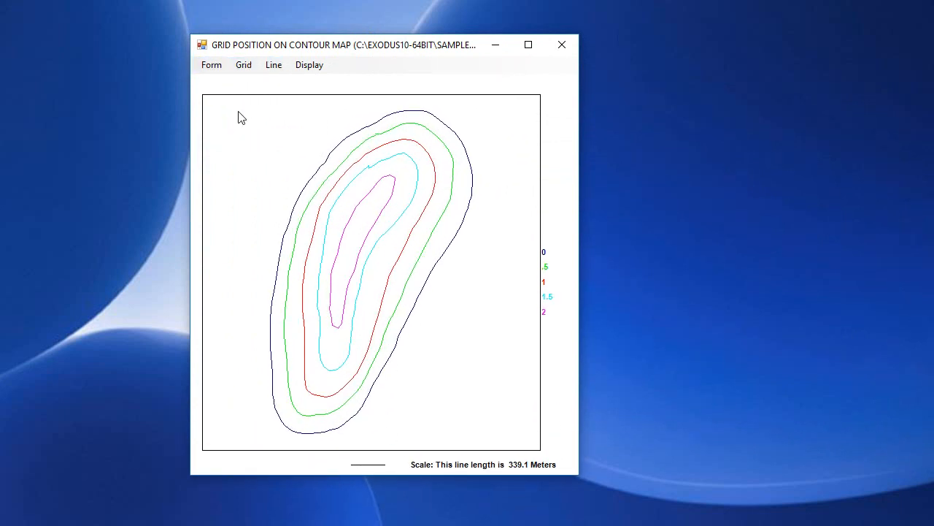
Create a new grid on the contour map with model dimensions 30 x 30 x 1
key("alt")
left_click(245, 69)
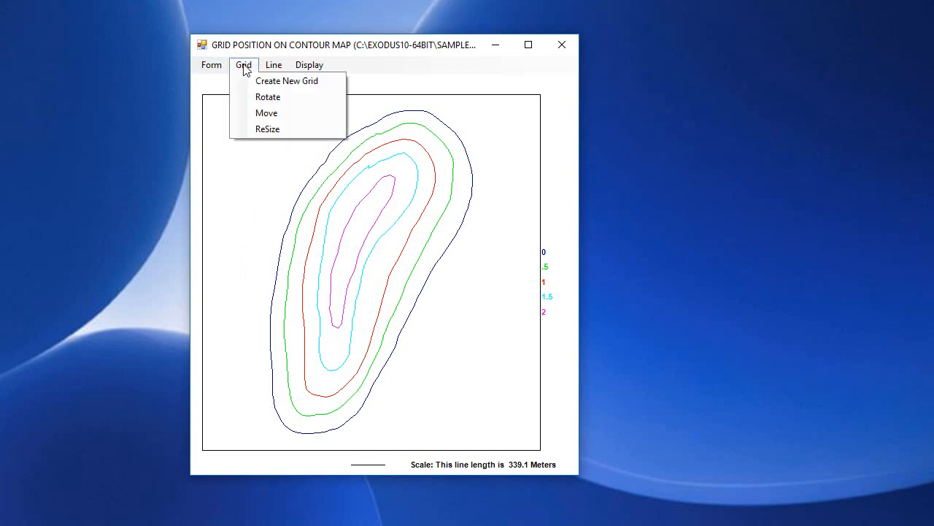
left_click(282, 86)
left_click_drag(223, 263, 290, 243)
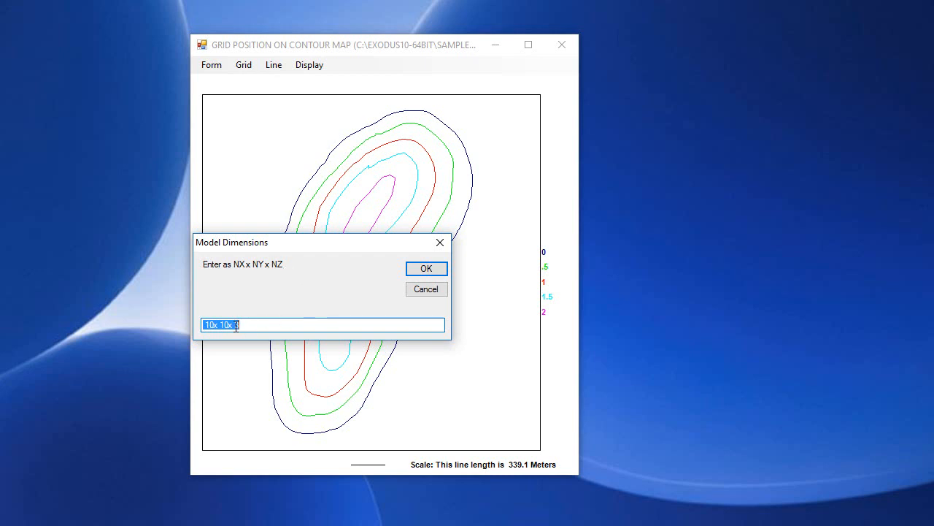
left_click(208, 326)
type("3")
left_click_drag(221, 326, 218, 326)
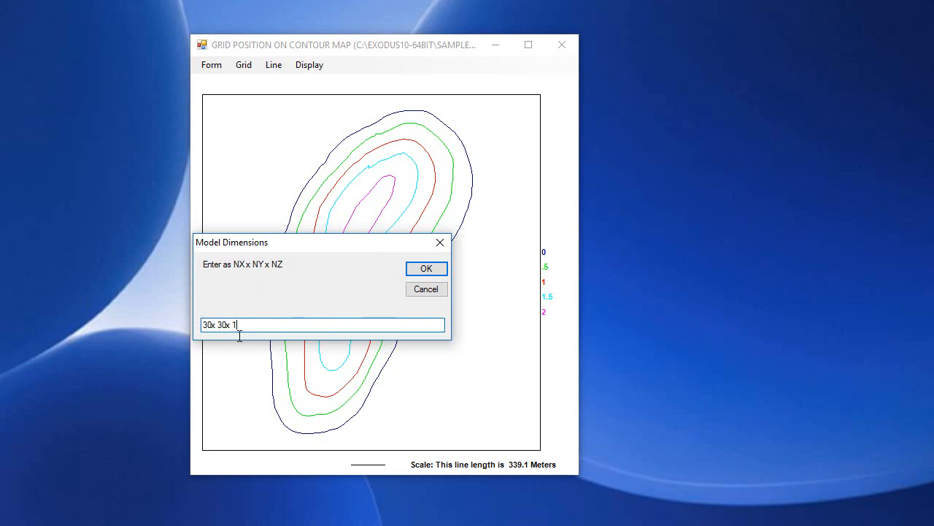
left_click(426, 268)
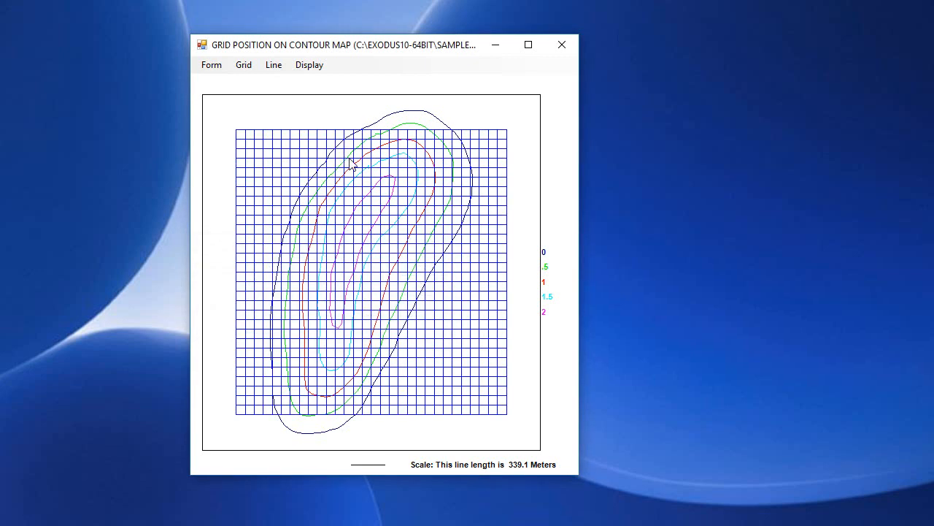
Resize the grid by two opposite corners to about 2061 by 3214 meters so it fits around the contours
left_click(246, 67)
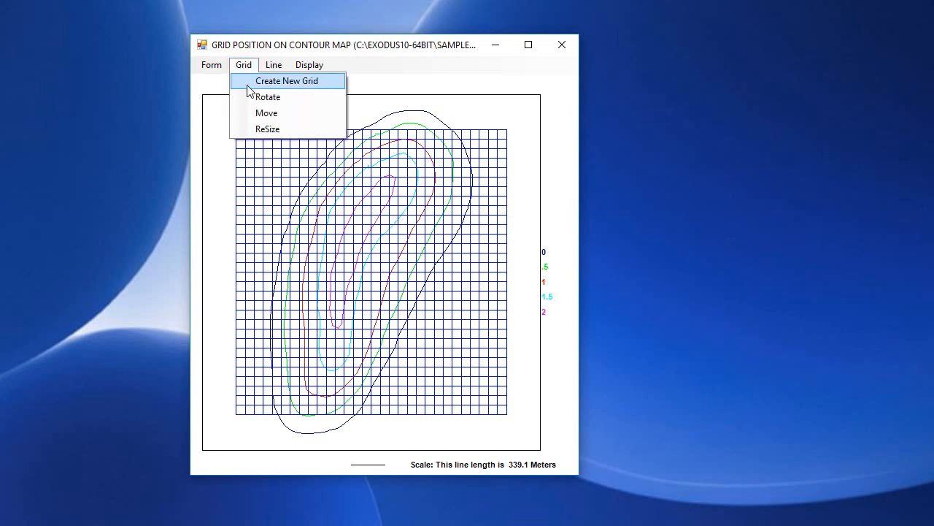
left_click(268, 130)
left_click_drag(241, 133, 276, 121)
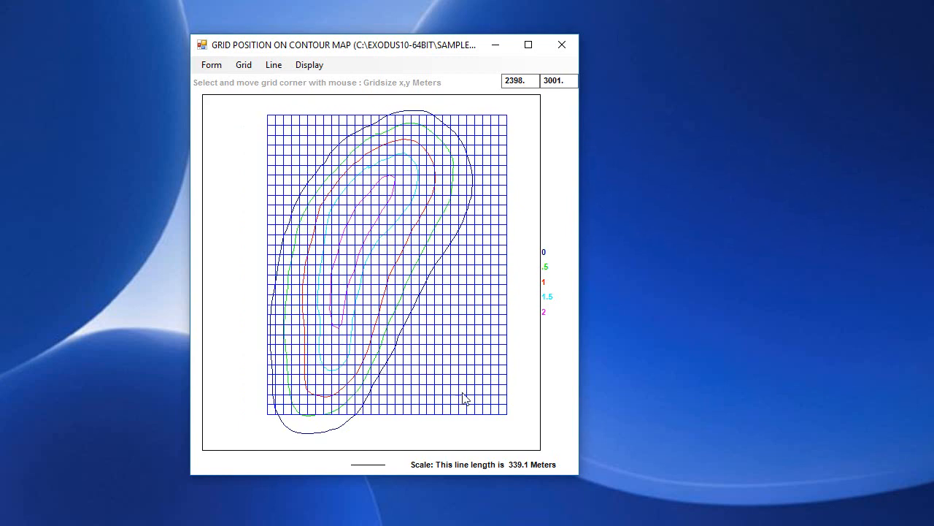
left_click_drag(508, 415, 475, 436)
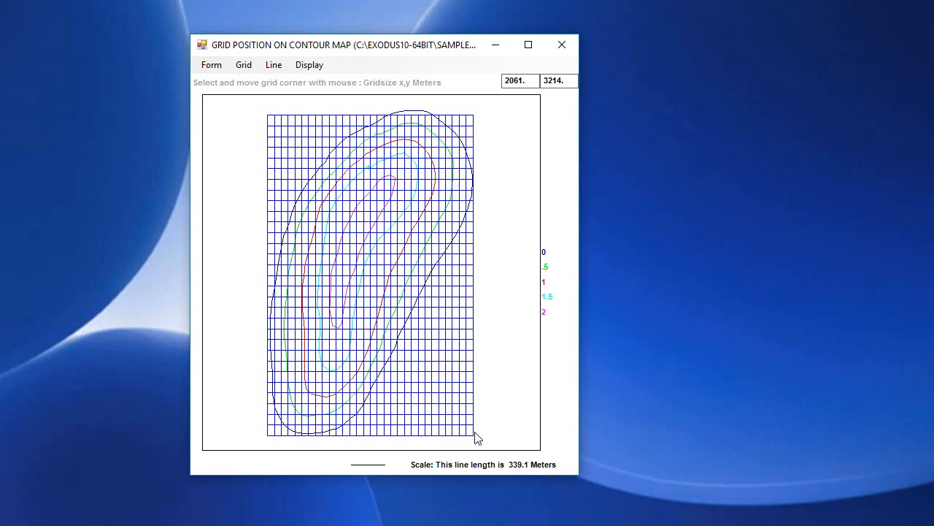
Rotate the grid by about -16.8 degrees to align it with the long axis of the contours
left_click(244, 65)
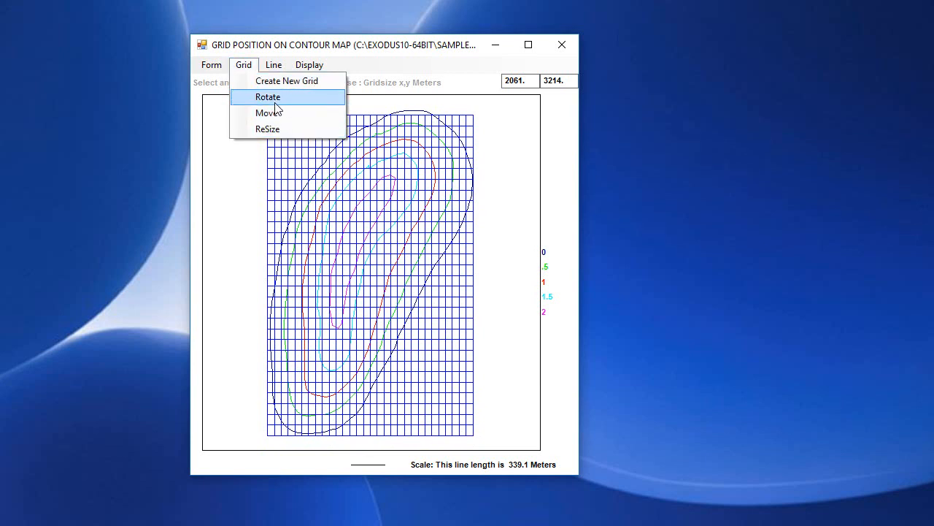
left_click(274, 98)
mouse_move(565, 275)
left_mouse_down()
mouse_move(572, 287)
mouse_move(569, 280)
left_mouse_up()
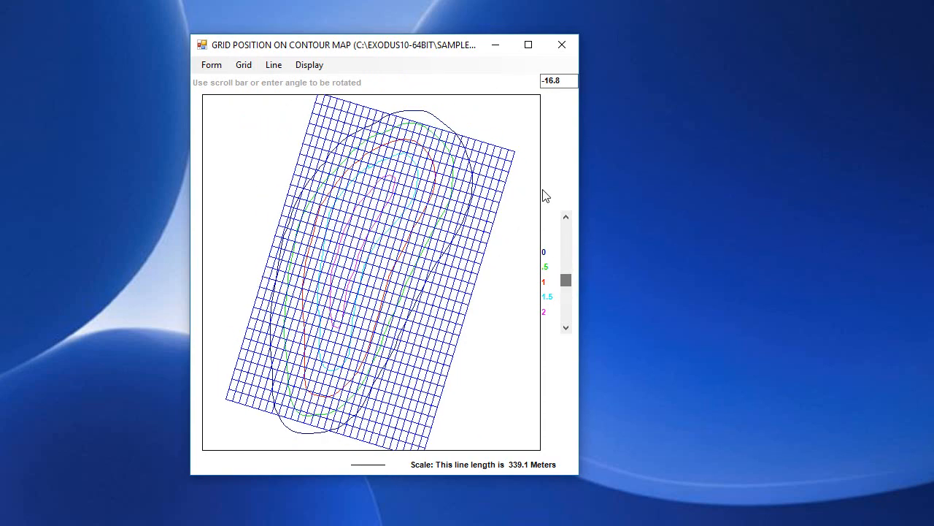
Set the grid's rotation angle to -25 degrees
left_click_drag(565, 81, 536, 95)
type("-25")
key("Return")
Resize the rotated grid by its corners to about 1616 by 3482 meters so it fits closely around the contours
left_click(244, 66)
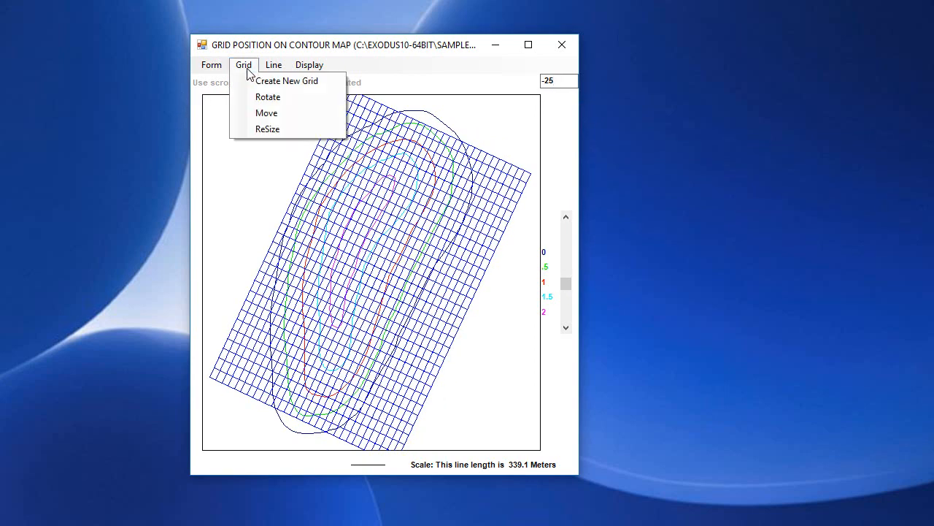
left_click(268, 130)
mouse_move(355, 100)
left_mouse_down()
mouse_move(367, 95)
mouse_move(358, 86)
left_mouse_up()
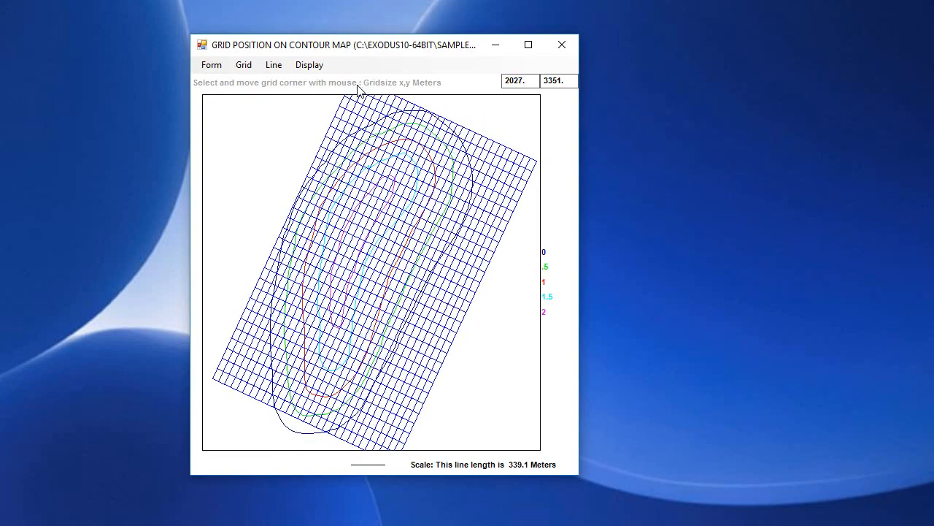
left_click_drag(537, 170, 499, 160)
left_click_drag(358, 445, 346, 466)
mouse_move(347, 468)
left_mouse_down()
mouse_move(386, 473)
mouse_move(385, 501)
mouse_move(344, 486)
mouse_move(343, 468)
left_mouse_up()
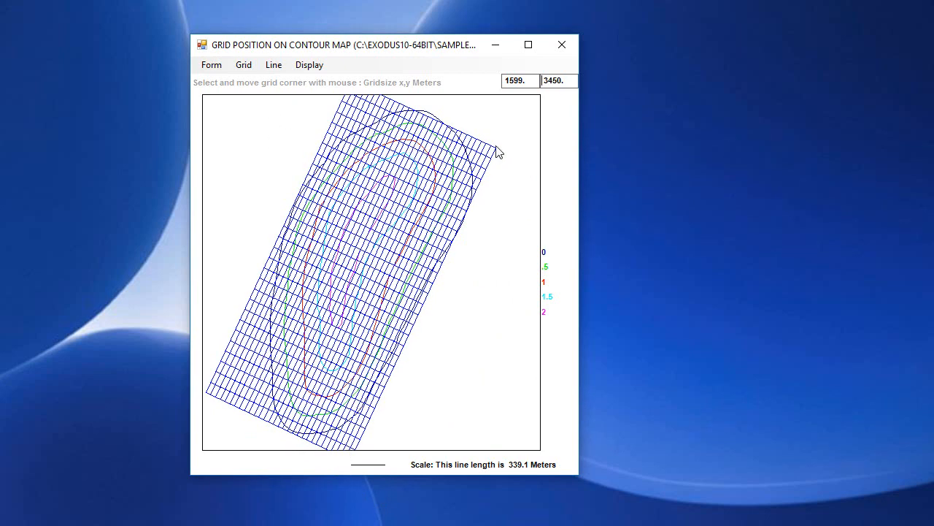
left_click_drag(497, 152, 496, 149)
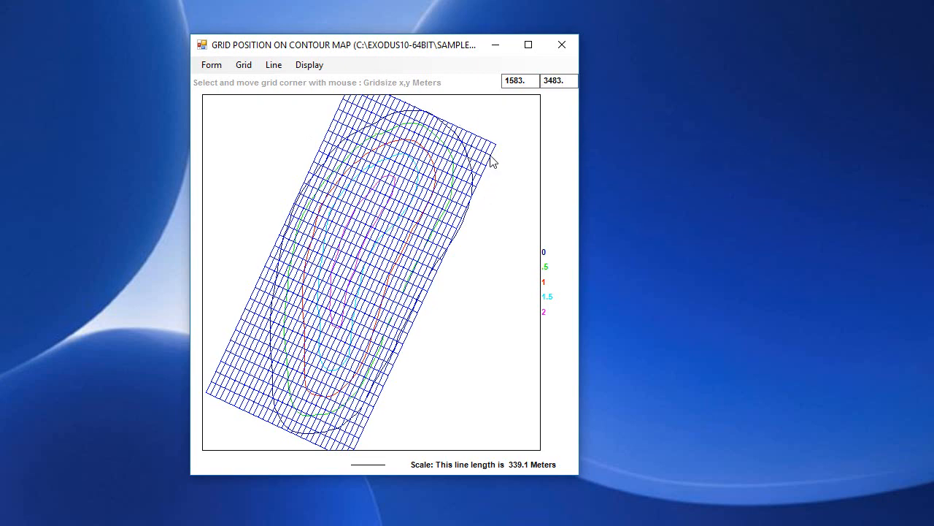
left_click_drag(492, 161, 500, 152)
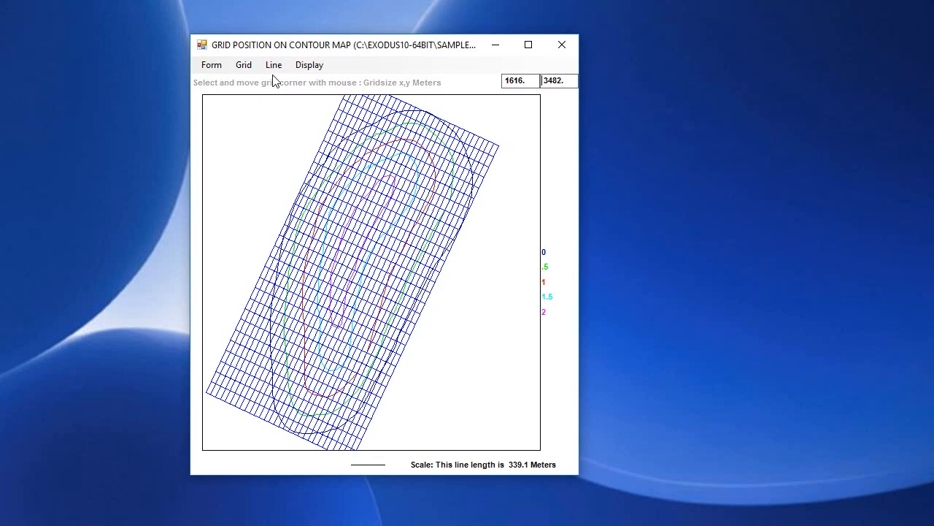
Close the grid position map and accept the changed grid definition, removing all previous grid cell array information
left_click(250, 67)
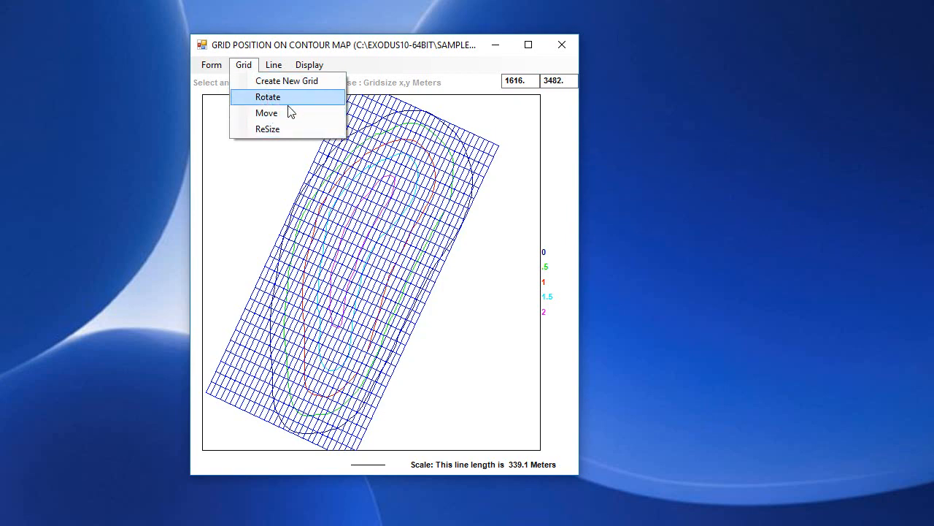
mouse_move(212, 69)
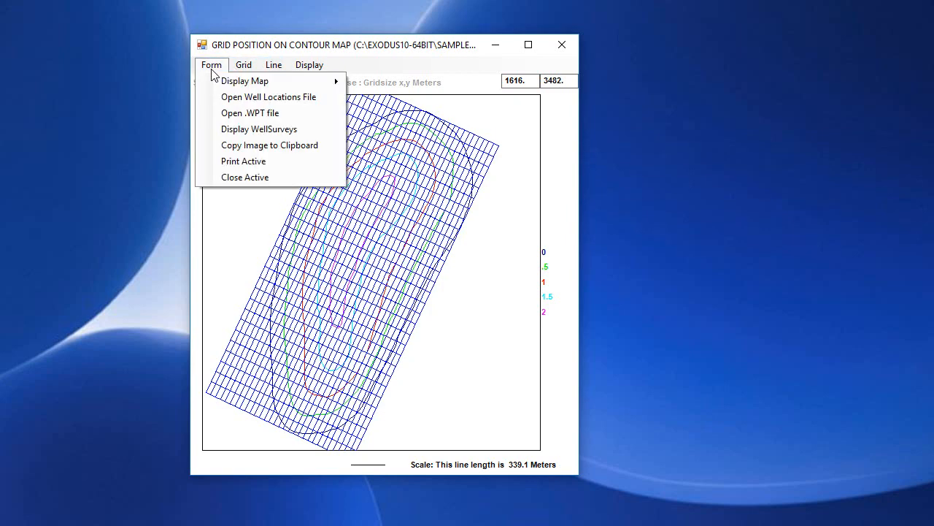
left_click(234, 181)
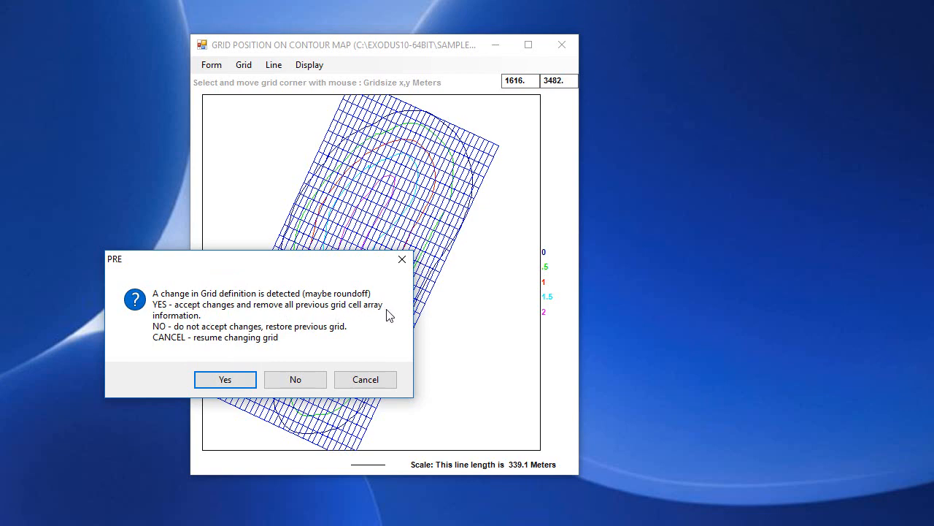
left_click(225, 379)
Start infilling grid cell values and select the files COUDZC01.grd, COUTDE01.grd and COUWELL.grd
left_click(203, 183)
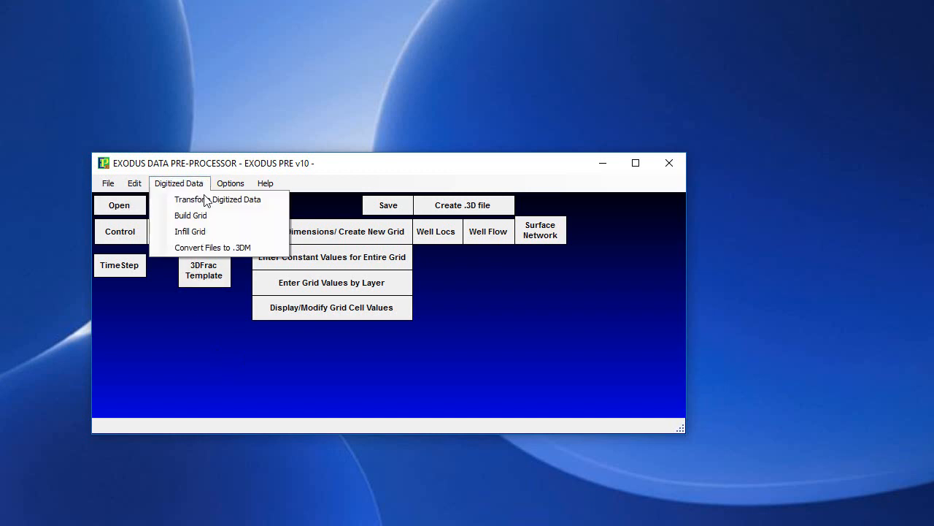
left_click(190, 233)
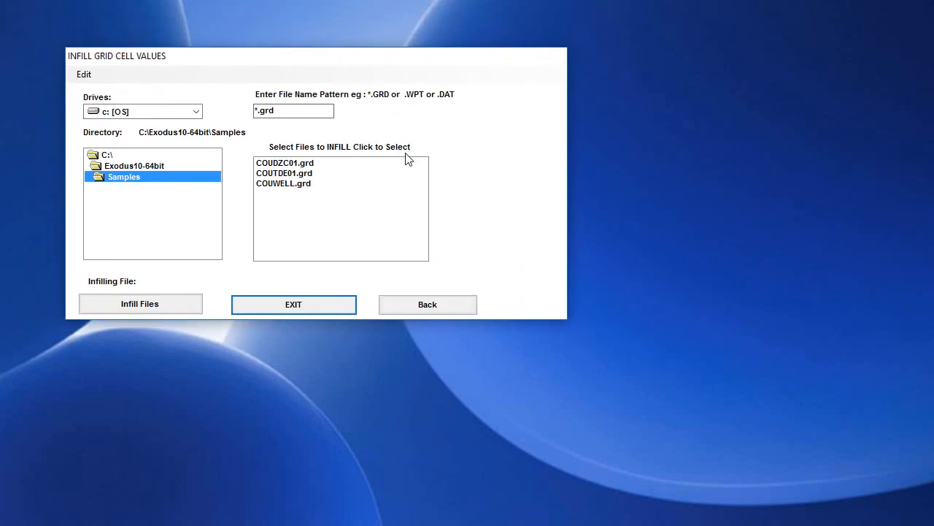
left_click(297, 164)
left_click(302, 174)
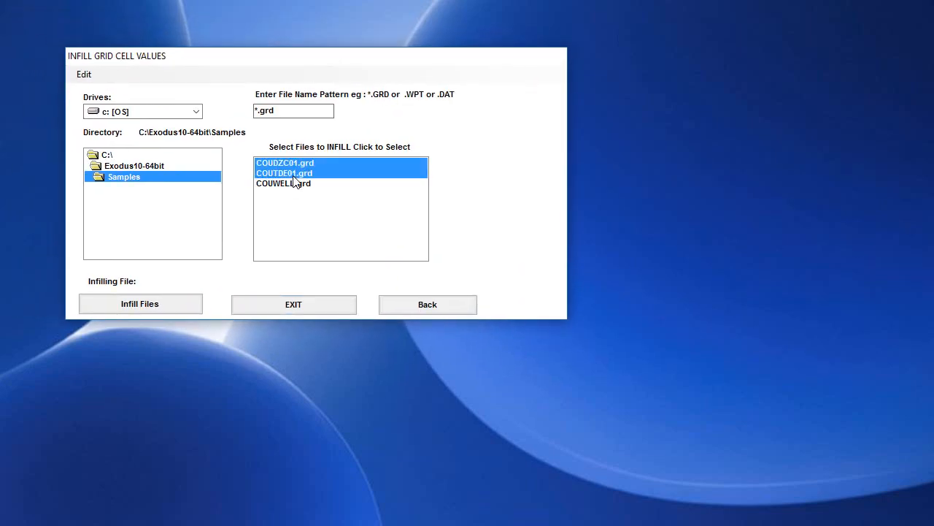
left_click(290, 185)
left_click_drag(283, 165, 277, 188)
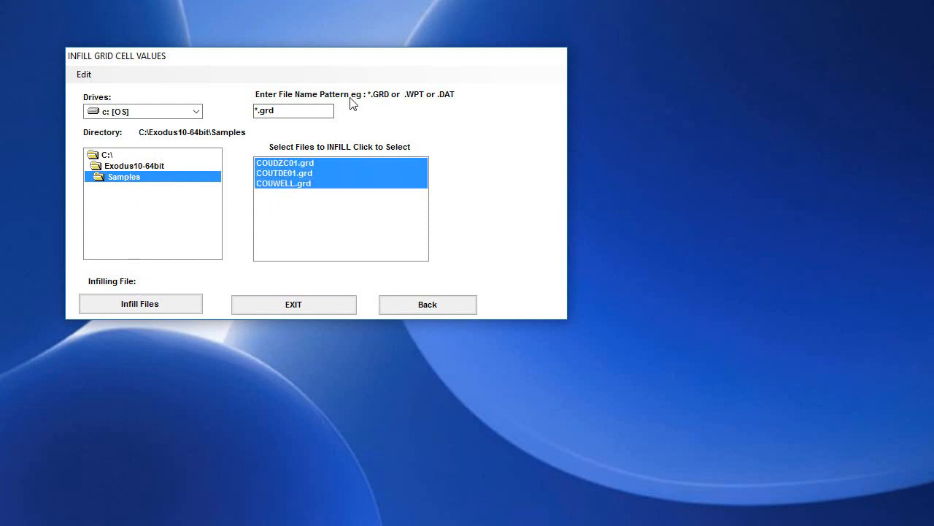
Infill the grid from the three selected files using their assigned parameters and layers, and exit the infill form
left_click(145, 305)
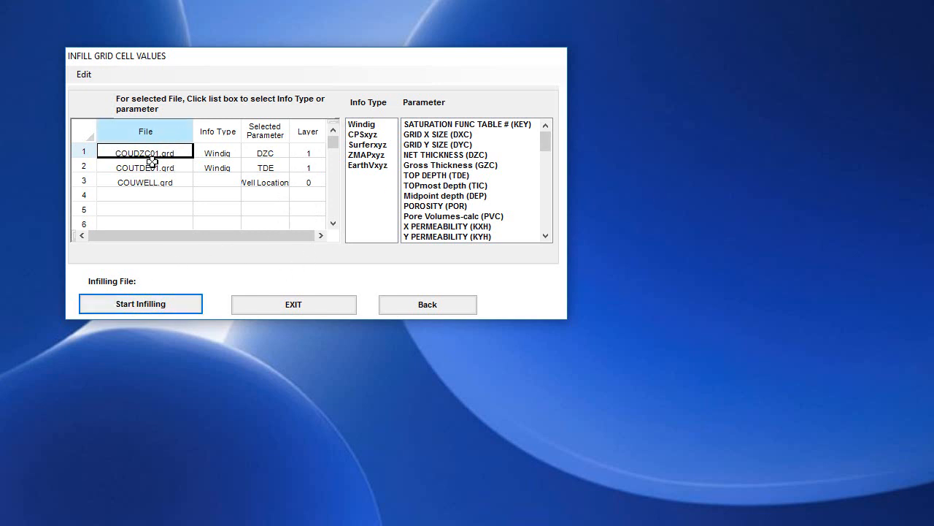
left_click(150, 307)
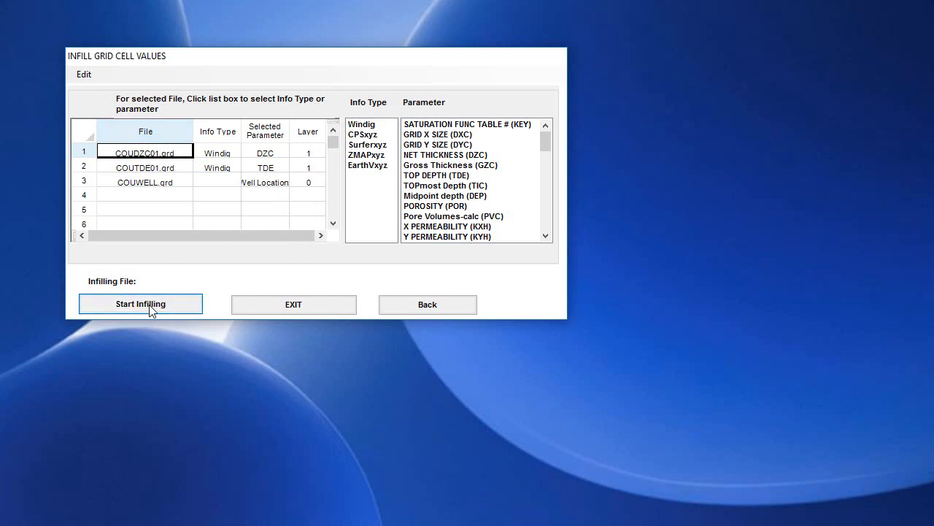
left_click(299, 308)
left_click(297, 308)
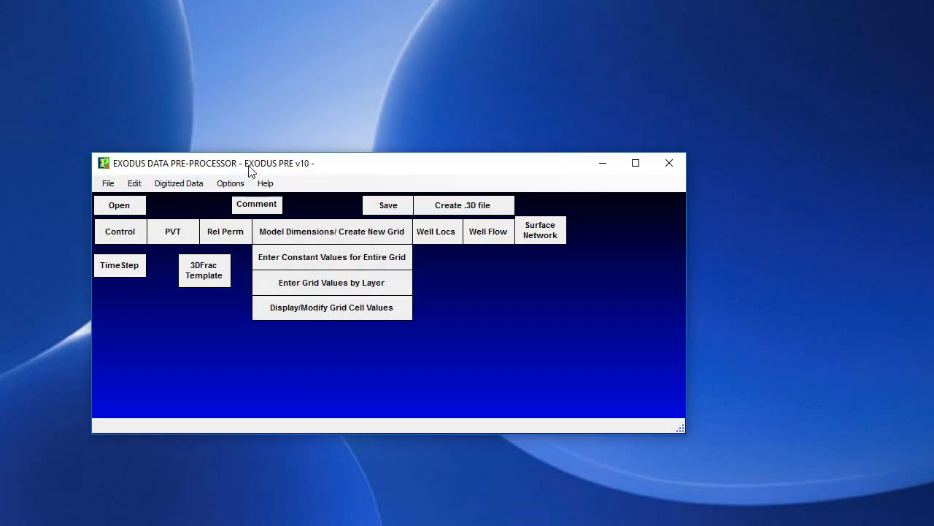
Open the reservoir parameter selection for displaying grid cell values and bring its window fully into view
left_click_drag(249, 169, 278, 127)
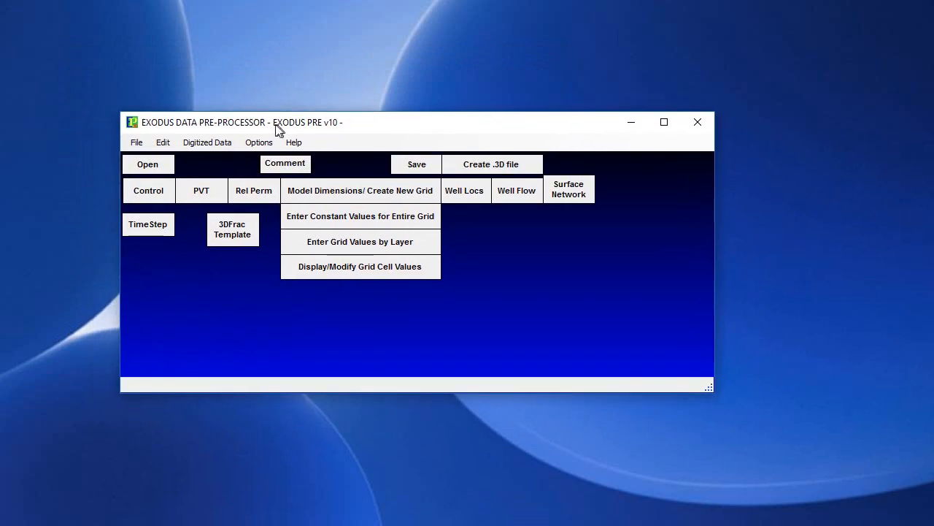
left_click(391, 269)
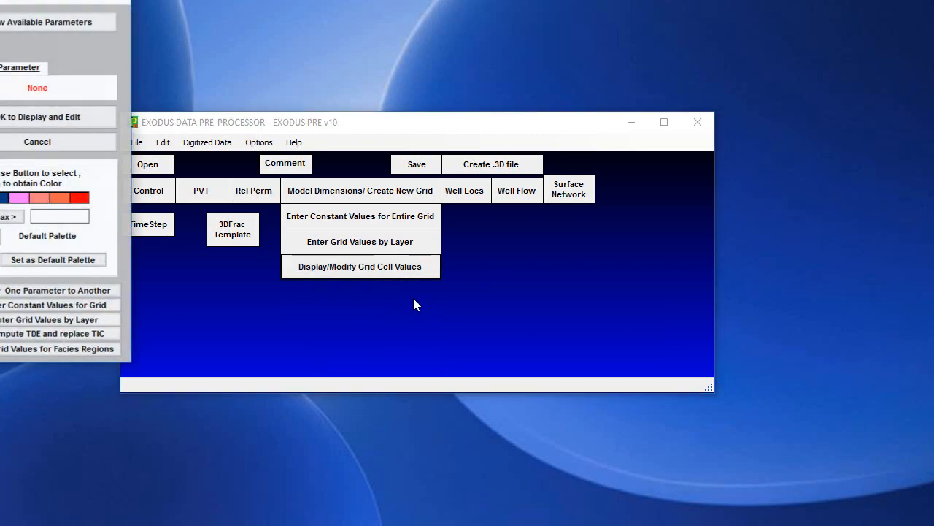
left_click_drag(2, 1, 458, 76)
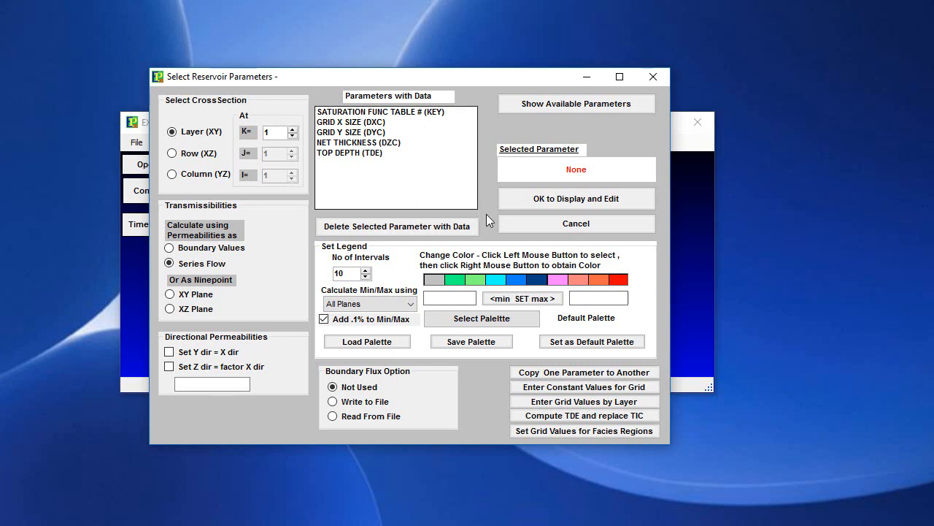
Go through the grid size, net thickness and top depth parameters, and display the net thickness (DZC) map of layer 1
left_click(351, 124)
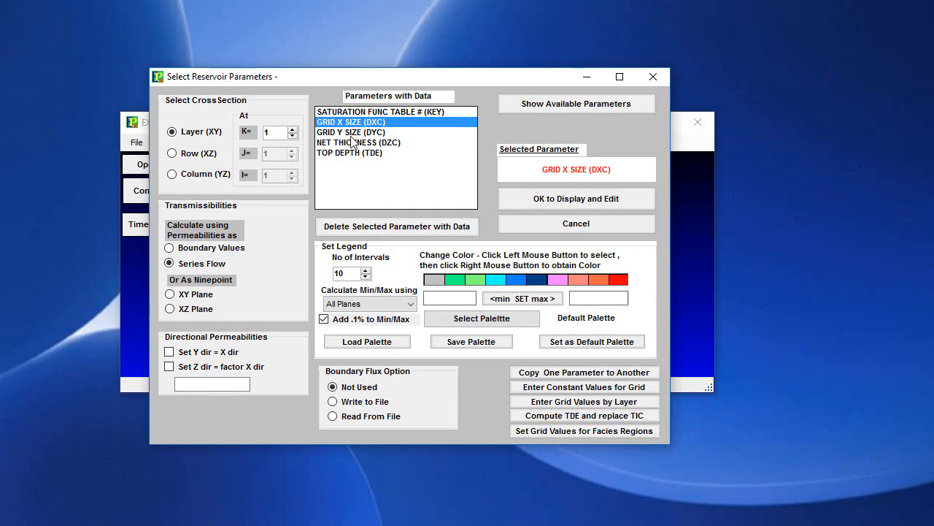
left_click(352, 134)
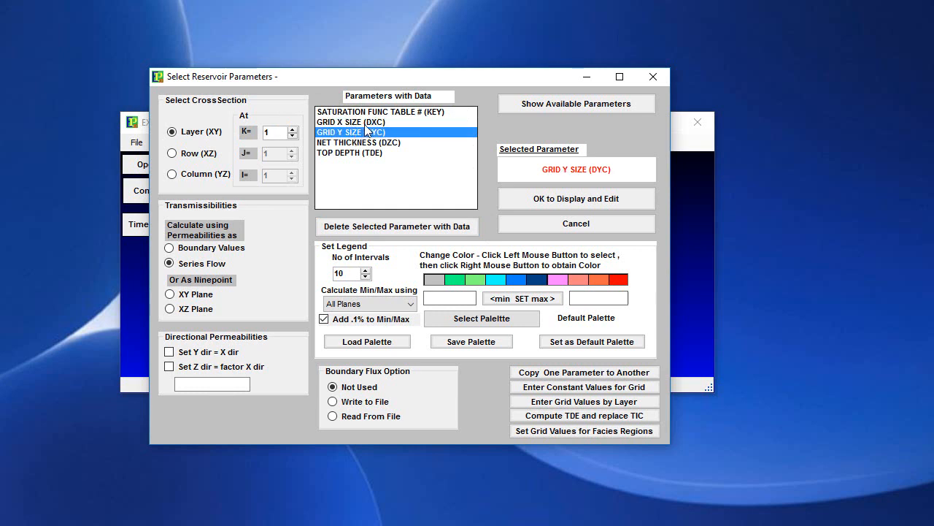
left_click(368, 123)
left_click(374, 146)
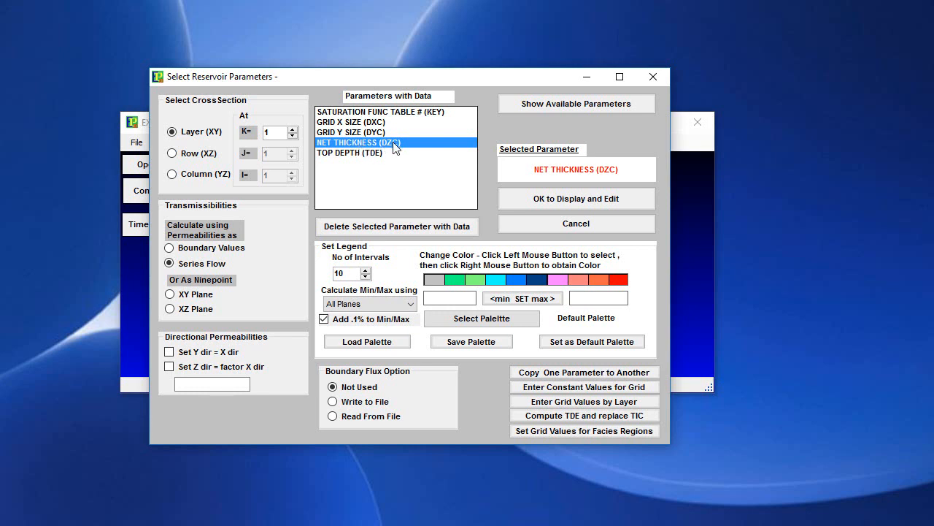
left_click(349, 155)
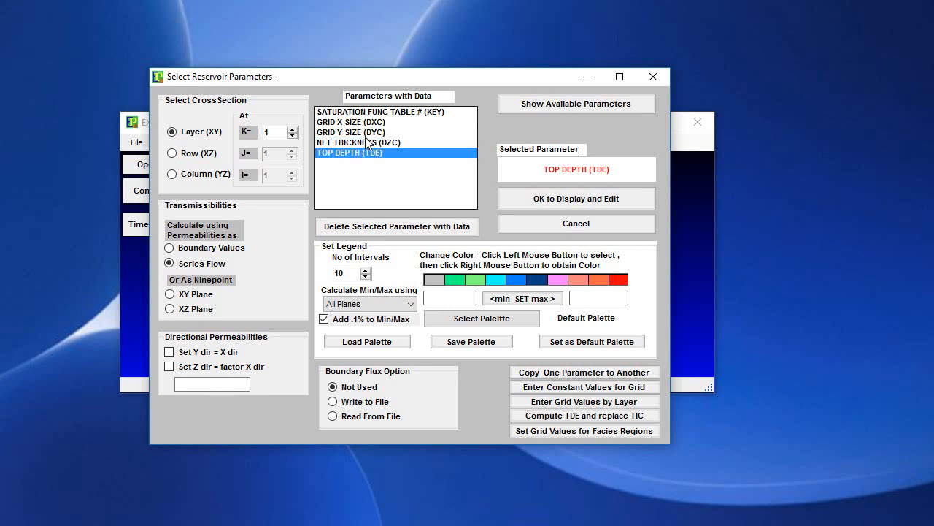
left_click(369, 144)
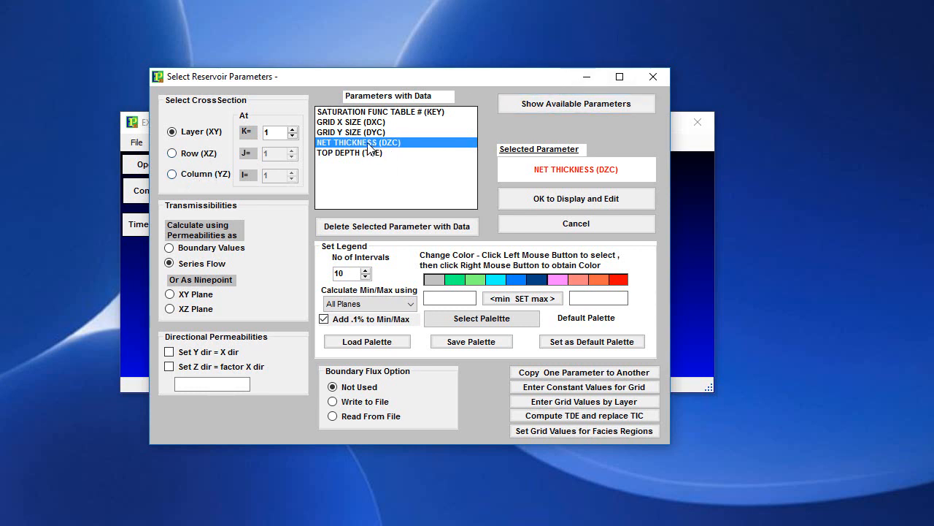
left_click(405, 152)
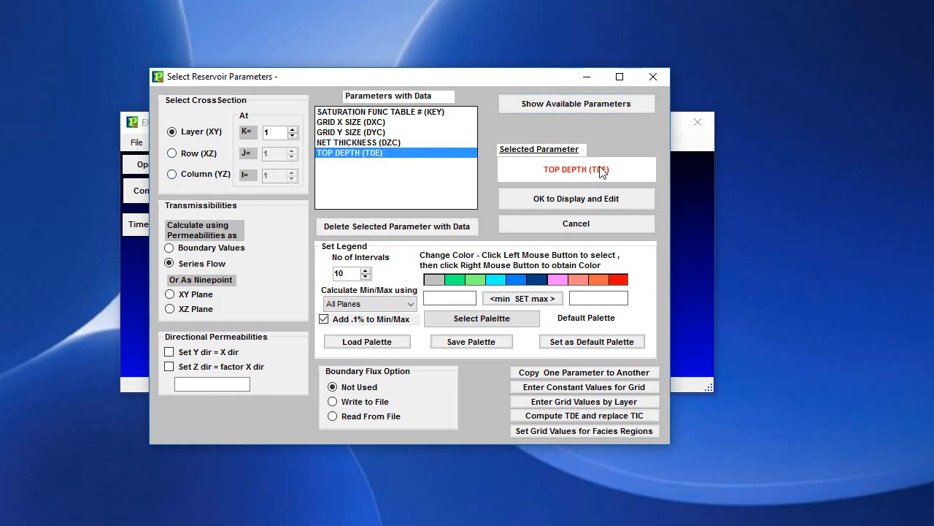
key("Up")
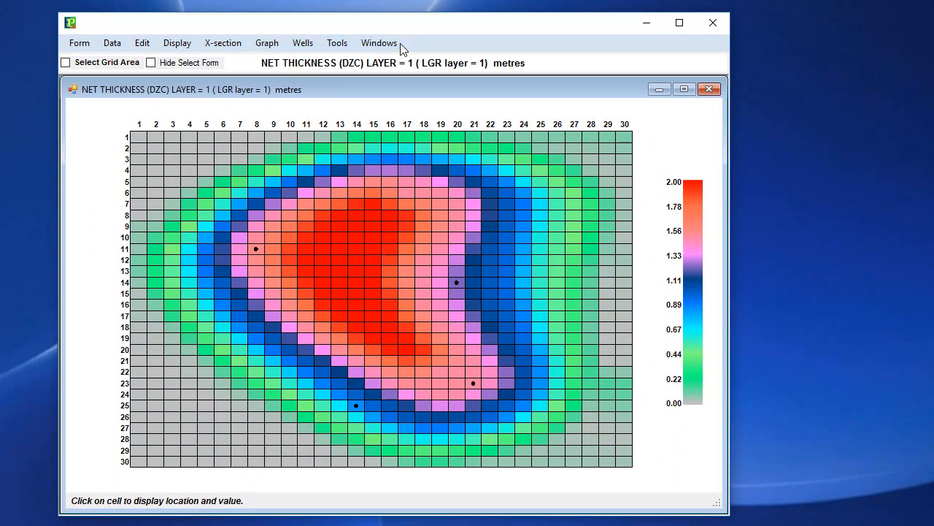
Overlay the contour map COUDZC01.grd on the net thickness map, leaving grid area selection off
left_click(175, 45)
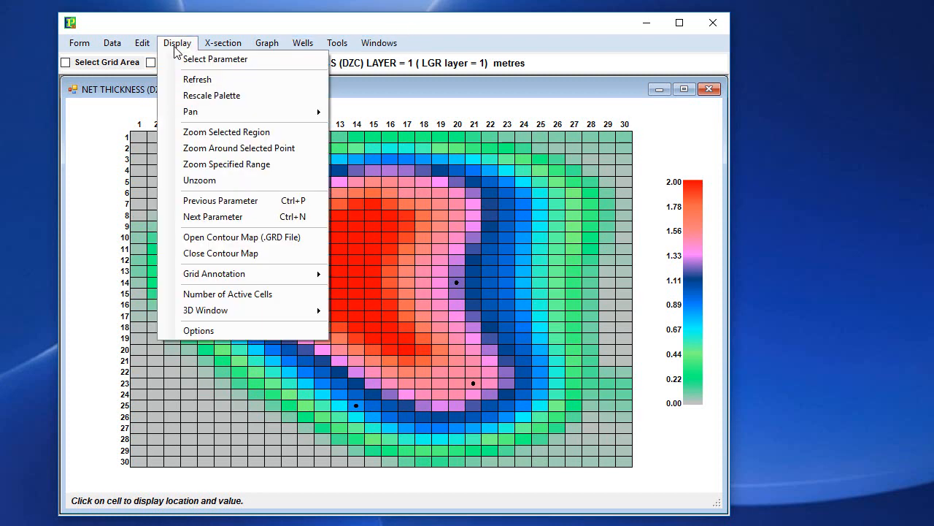
left_click(272, 239)
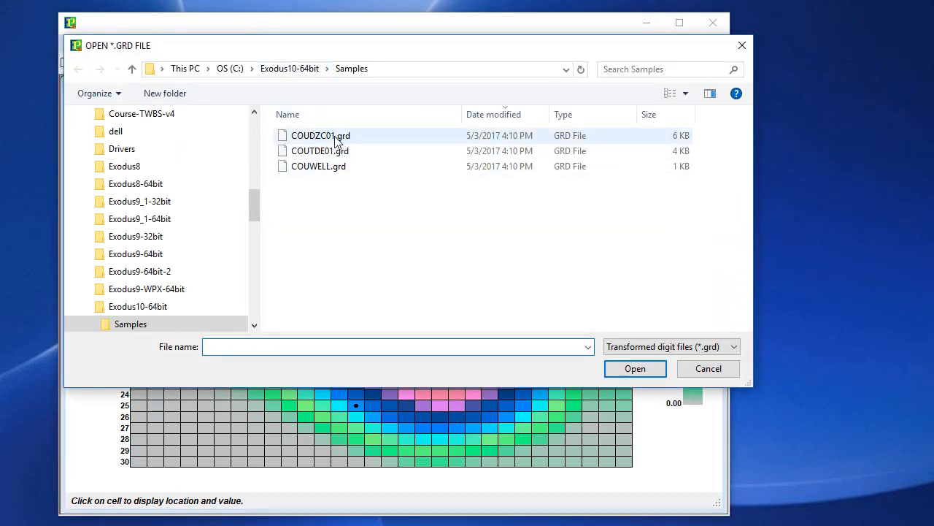
double_click(335, 137)
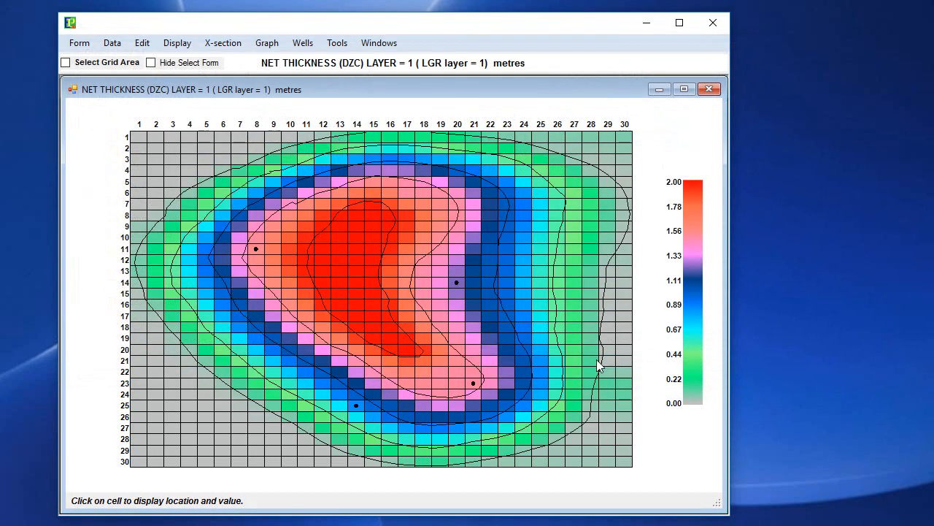
left_click_drag(607, 327, 596, 359)
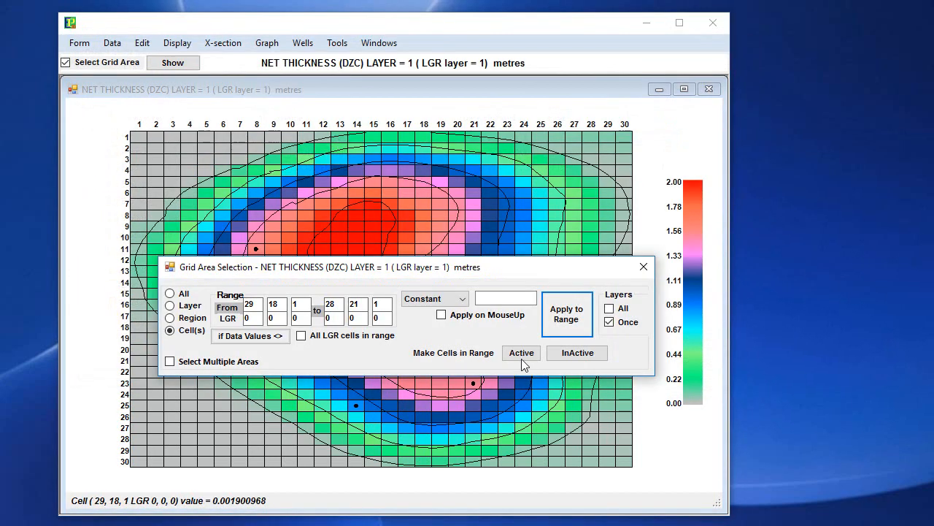
left_click(643, 267)
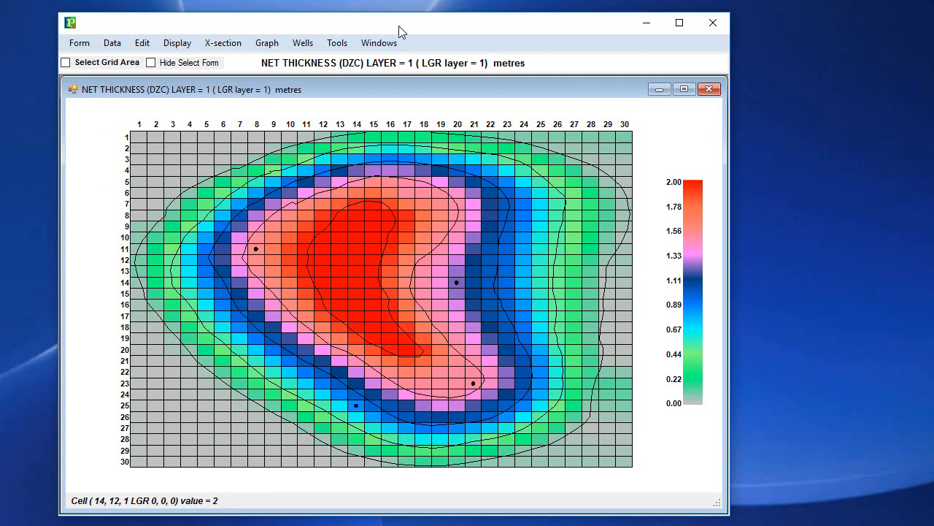
Display the top depth (TDE) map of layer 1 in its own window beside the net thickness map
left_click(376, 44)
left_click(391, 59)
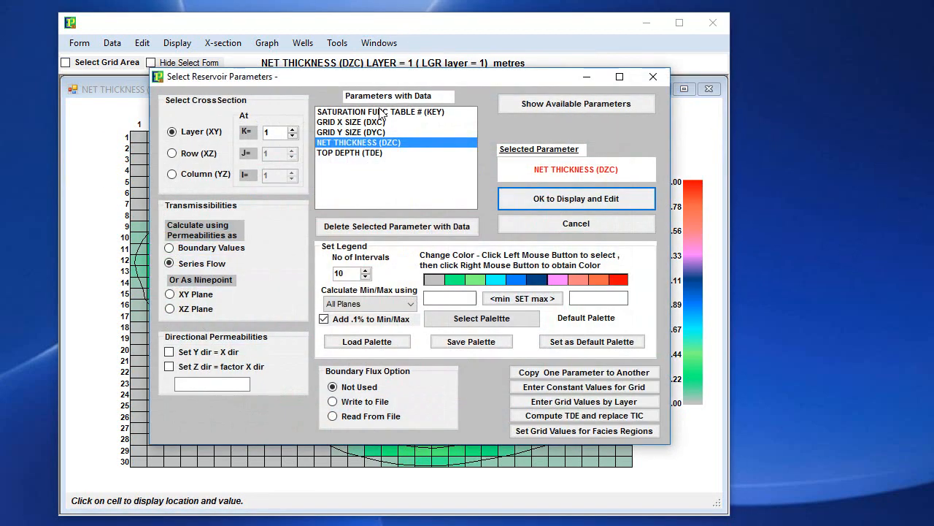
left_click(346, 154)
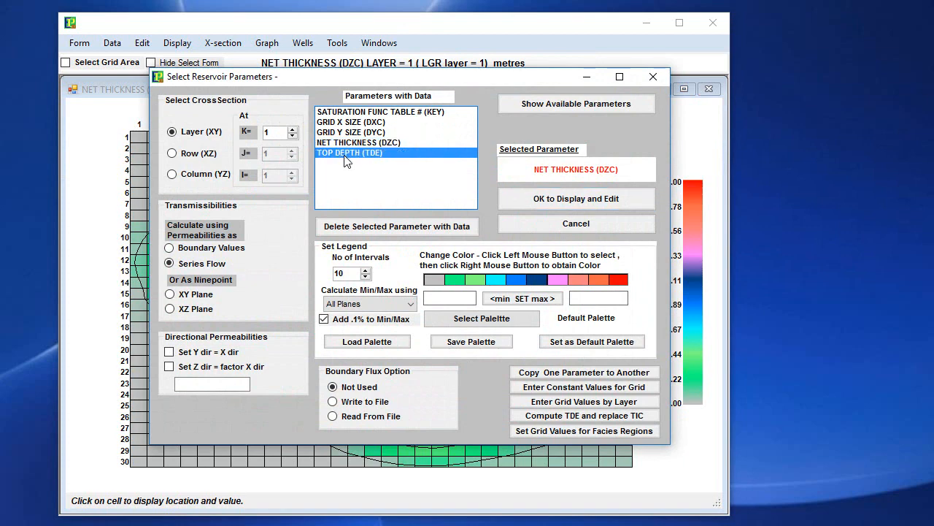
double_click(343, 155)
left_click_drag(321, 108, 348, 109)
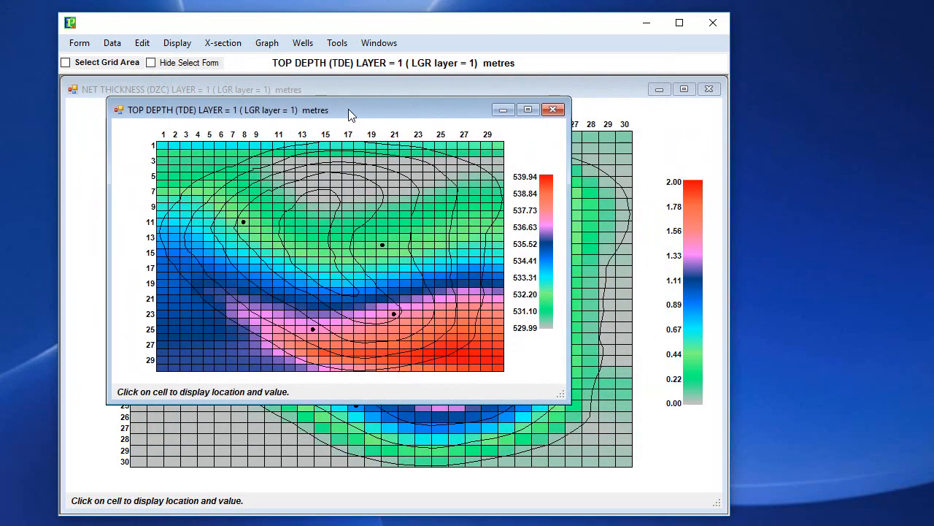
Overlay the top depth contour map (.GRD file) on the top depth (TDE) map of layer 1
left_click(177, 43)
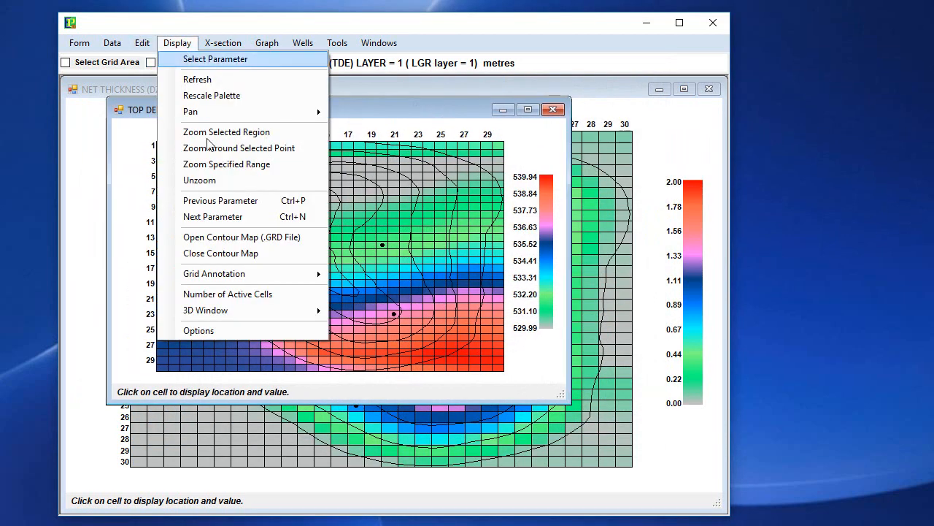
left_click(239, 237)
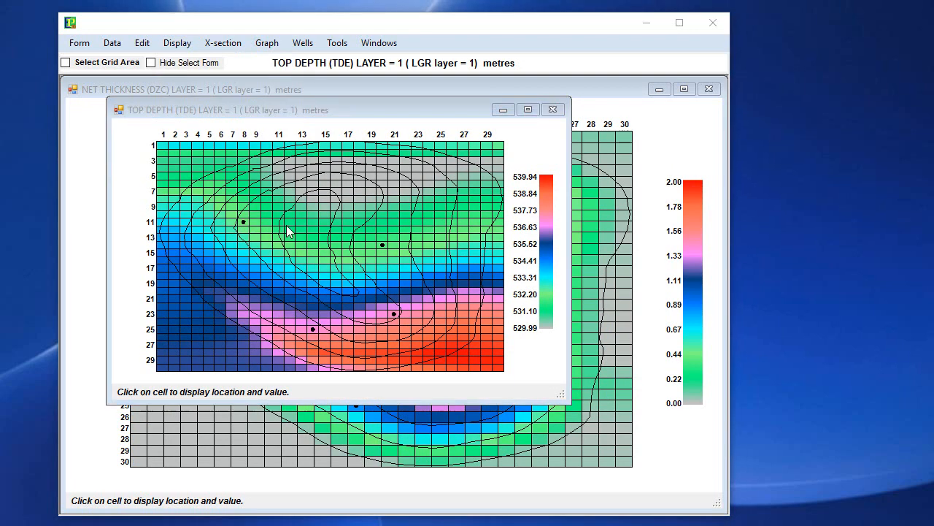
double_click(332, 151)
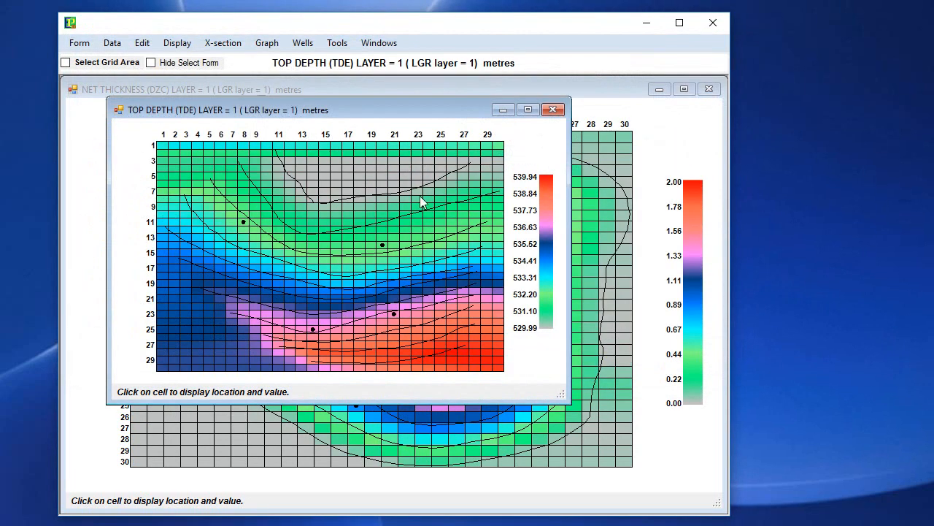
Move the top depth map window lower and tile the net thickness and top depth maps side by side
left_click_drag(435, 111, 478, 187)
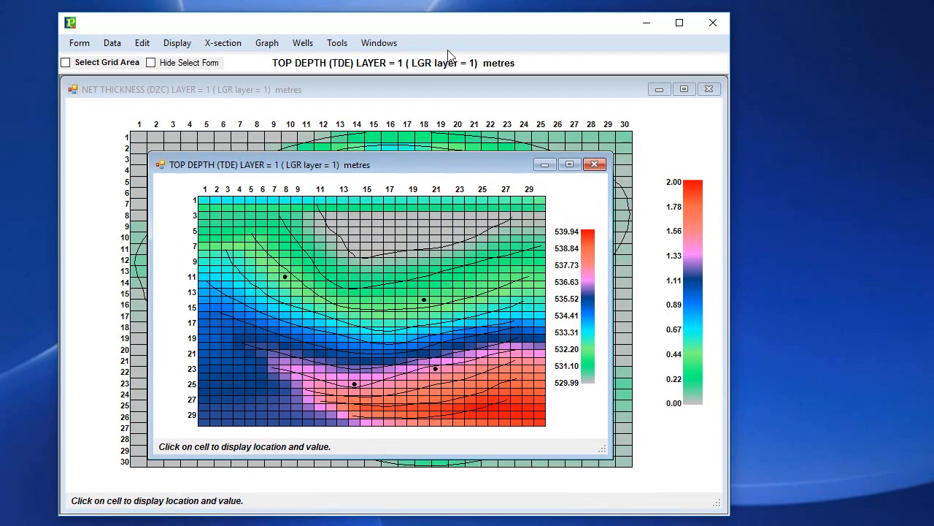
left_click(379, 42)
left_click(408, 130)
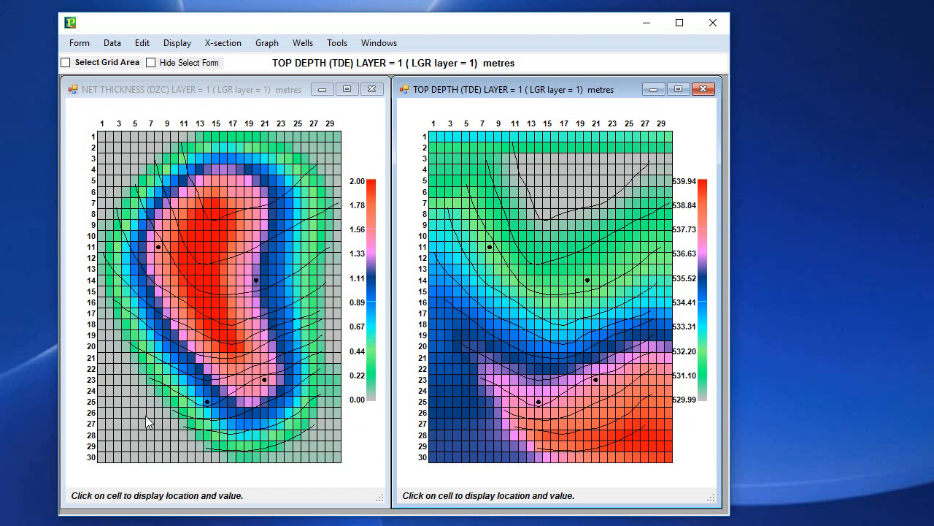
Close the active top depth map, and close all remaining grid display windows to return to the pre-processor
left_click(80, 43)
mouse_move(115, 102)
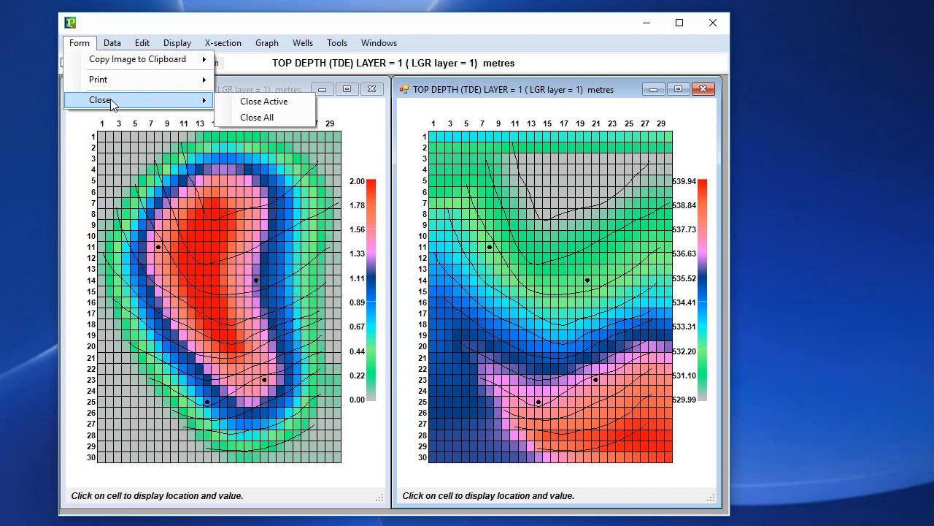
left_click(283, 102)
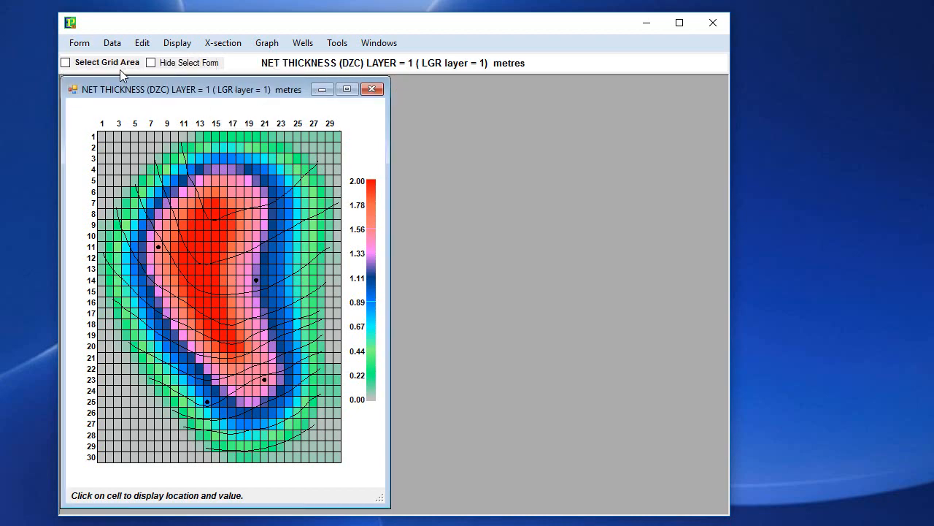
left_click(79, 42)
mouse_move(111, 99)
left_click(263, 117)
Start saving the model to an Exodus data file as one file, stopping the data check and accepting the incomplete data
left_click(136, 142)
mouse_move(188, 190)
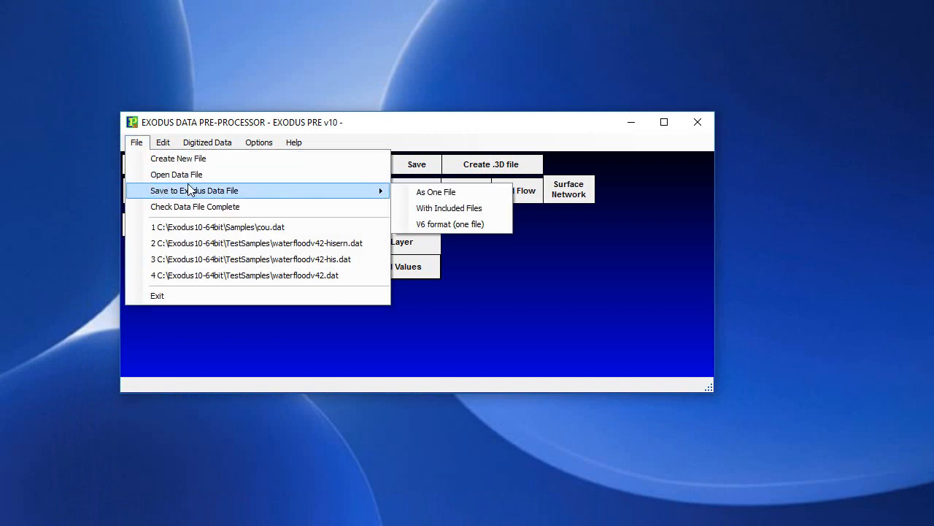
left_click(431, 197)
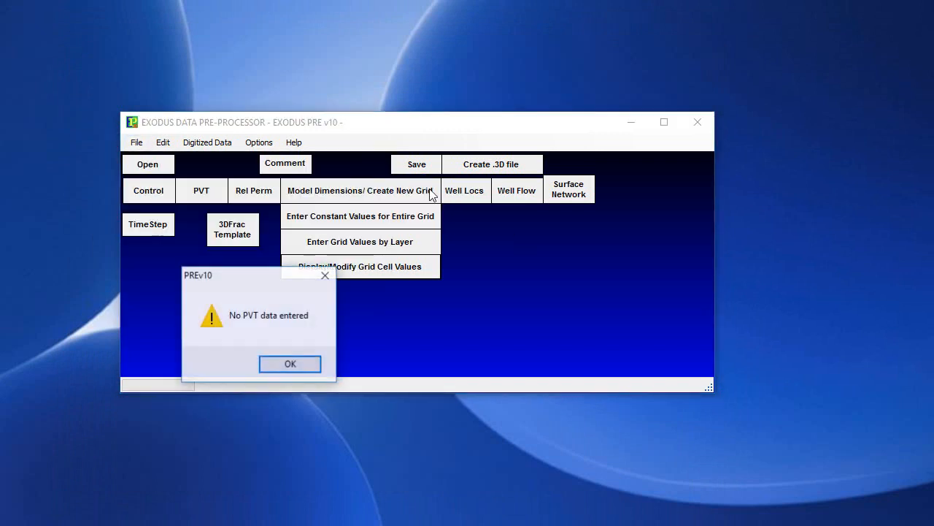
left_click(262, 362)
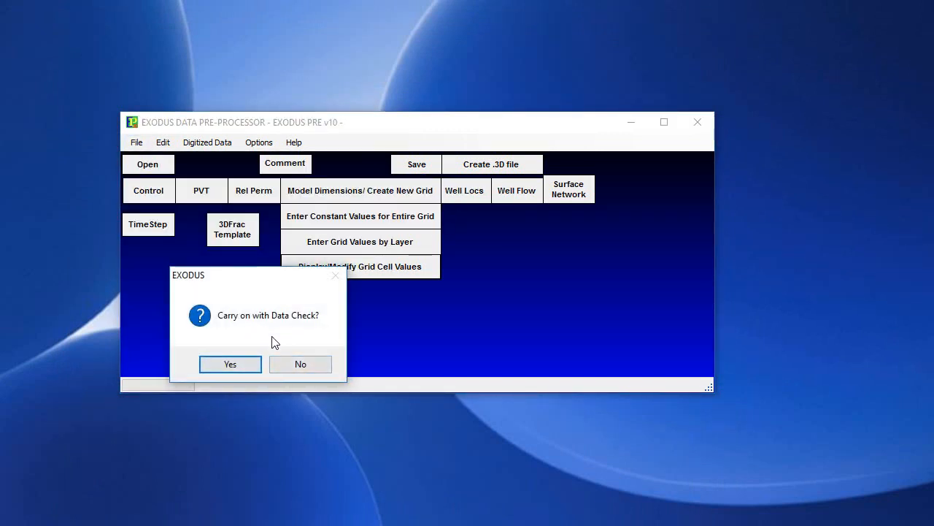
left_click(292, 363)
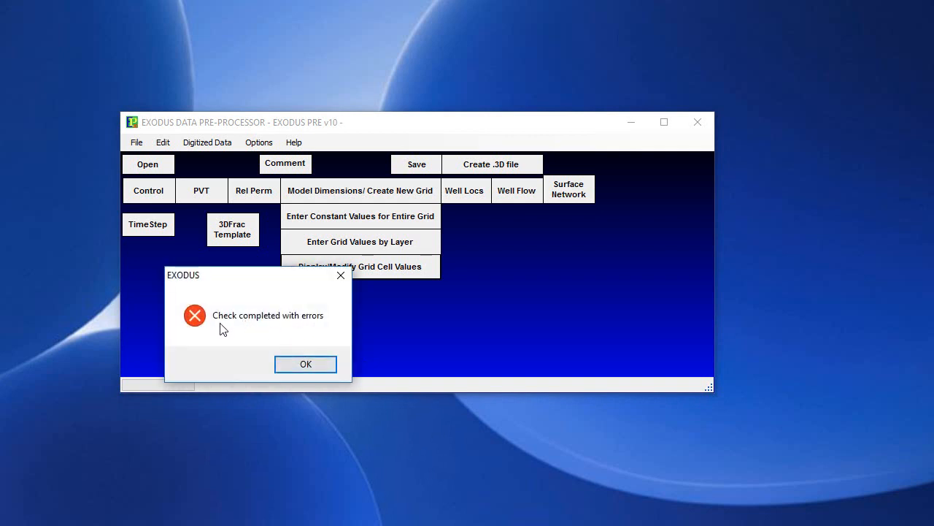
left_click(305, 364)
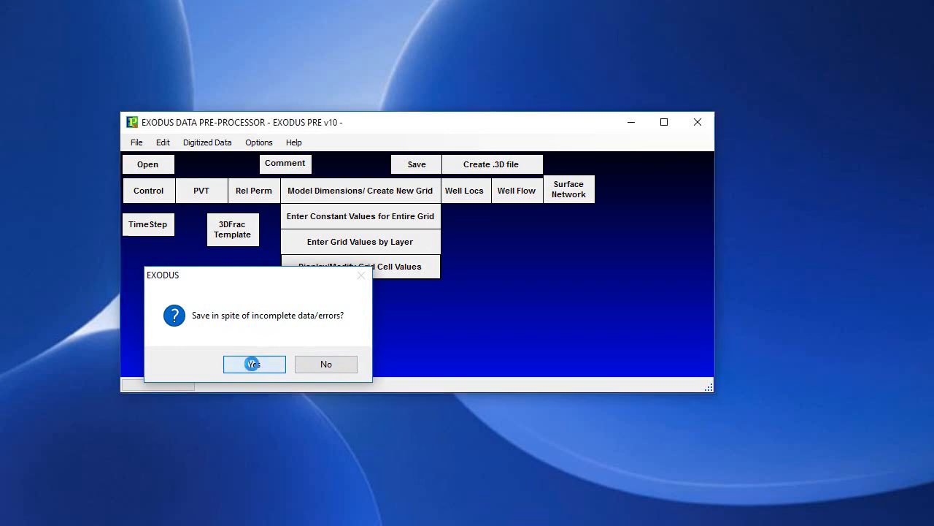
left_click(256, 366)
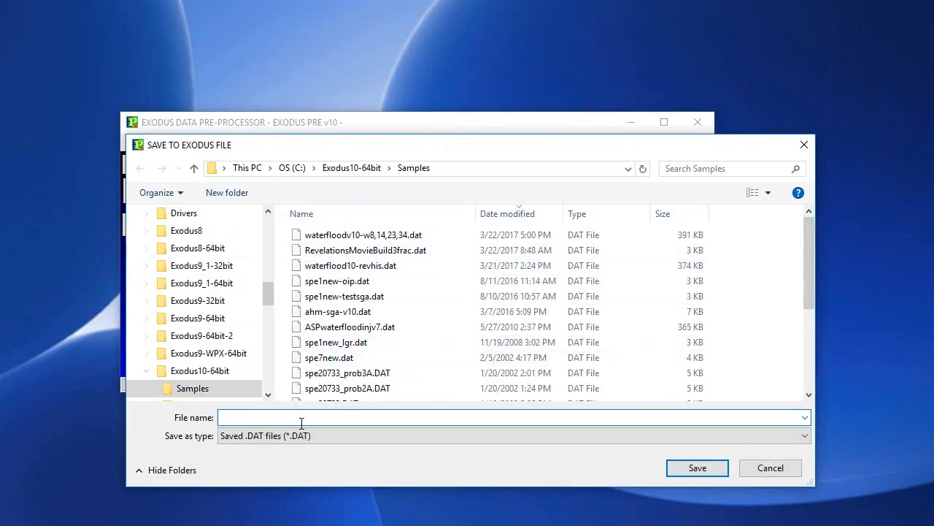
Save the data file in the Samples folder under the name coutest
type("c")
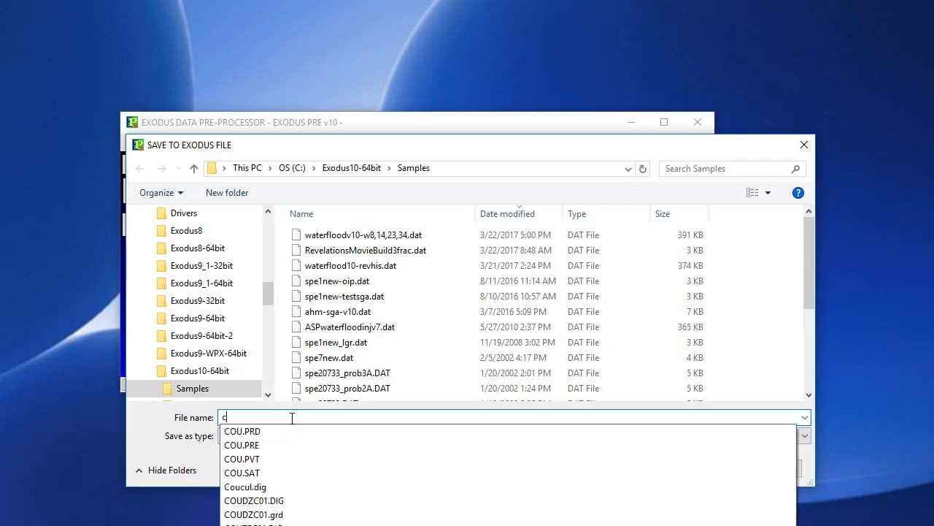
type("outest")
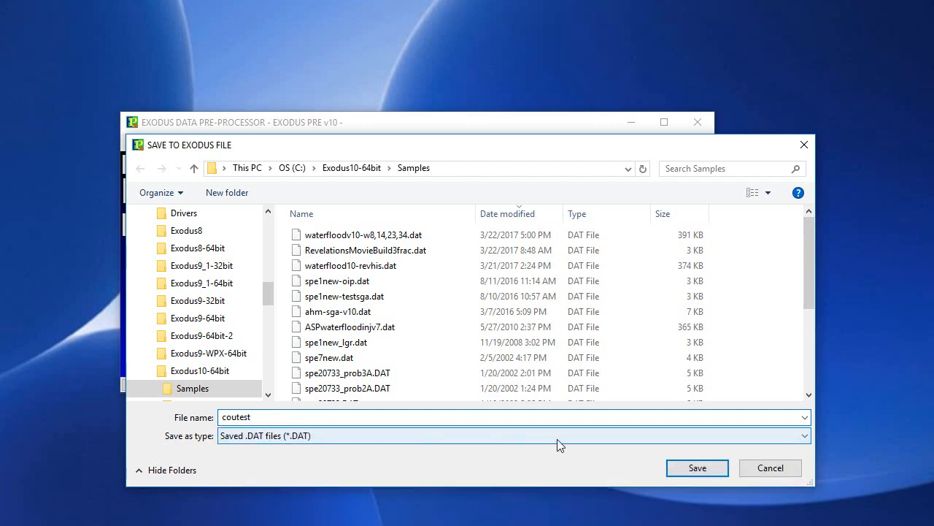
left_click(695, 469)
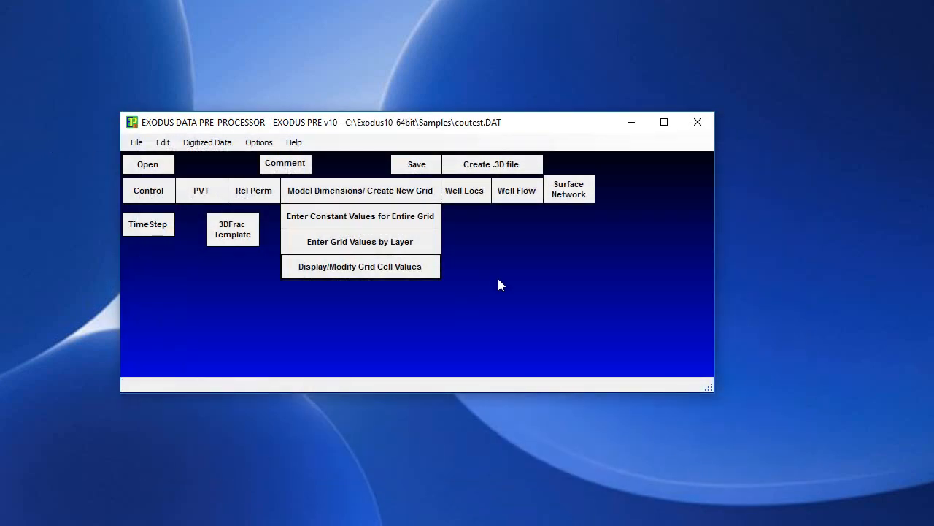